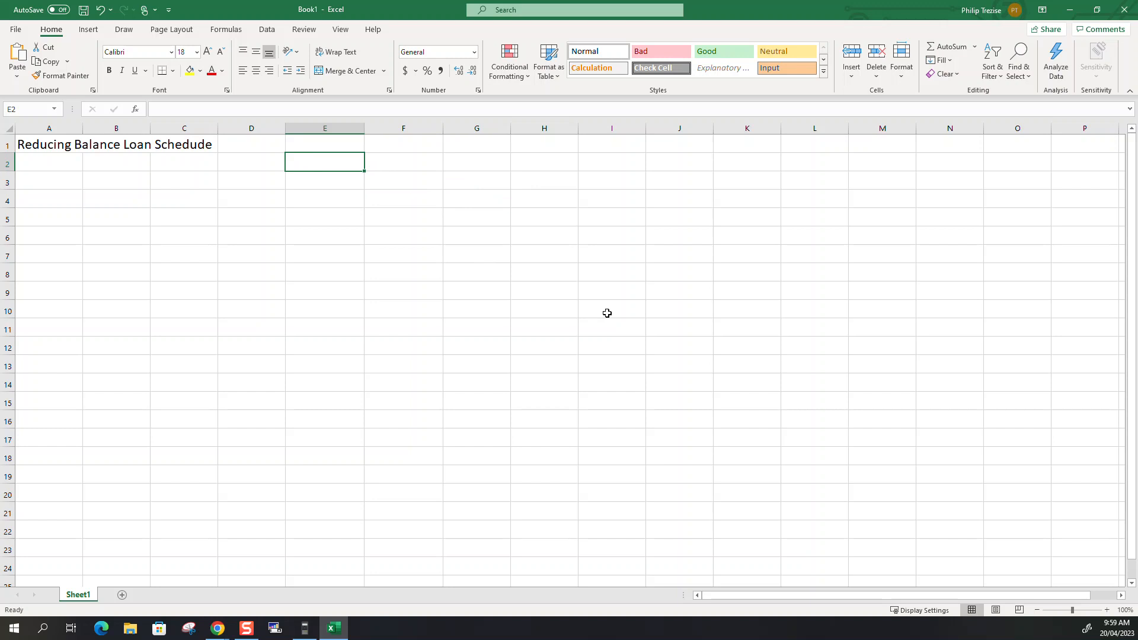
# Label cell E2 "P =" and enter the principal 25,000 in F2.
pyautogui.write('P =')
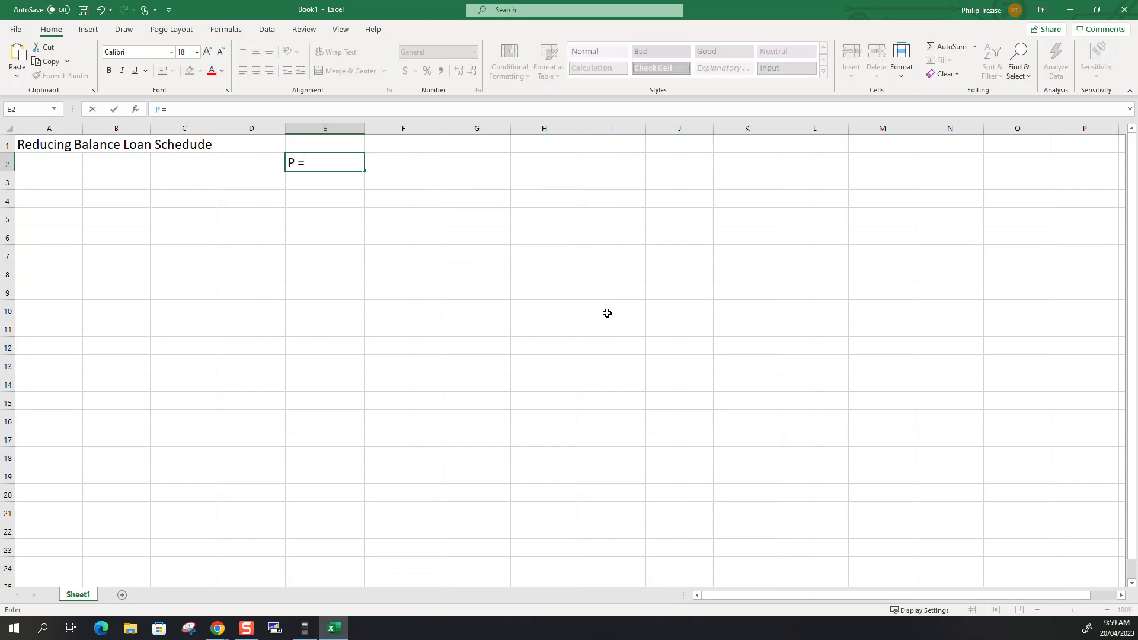
pyautogui.press('Tab')
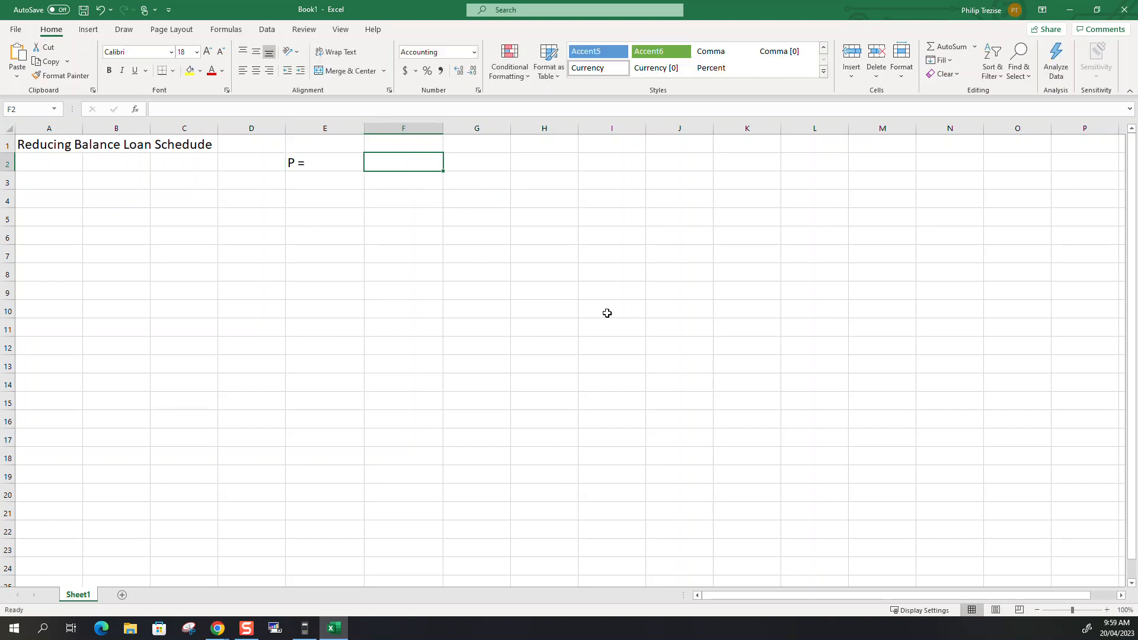
pyautogui.write('24')
pyautogui.press('BackSpace')
pyautogui.write('5,')
pyautogui.write('000')
pyautogui.press('Return')
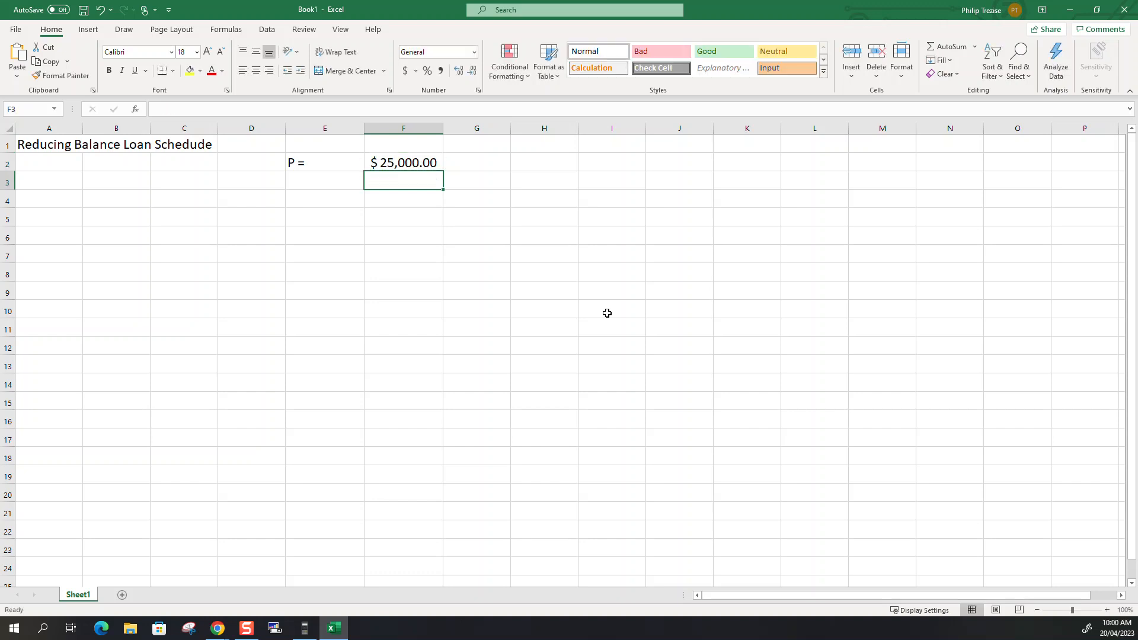
pyautogui.press('Up')
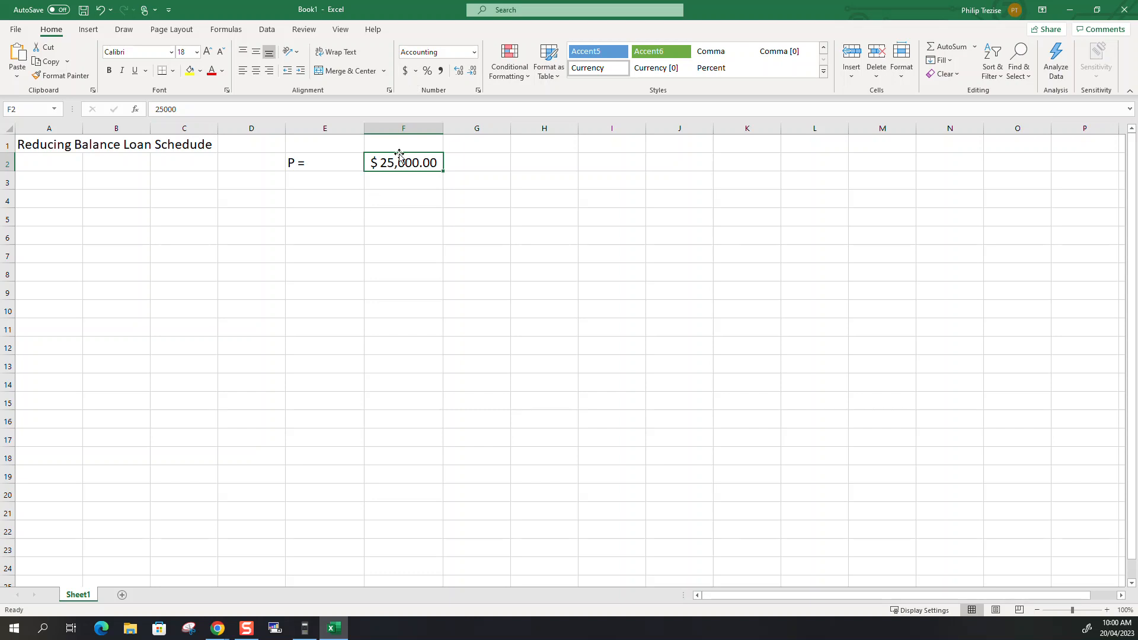
# Label cell E3 "int =" and enter the interest rate 3.8 in F3.
pyautogui.click(320, 180)
pyautogui.write('int')
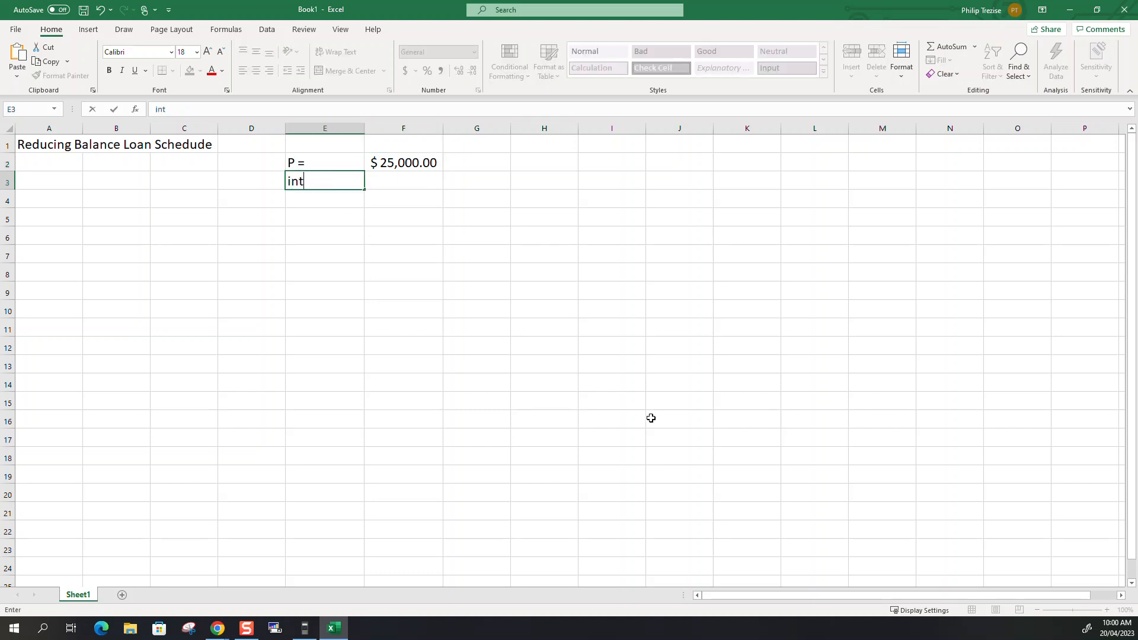
pyautogui.write(' =')
pyautogui.press('Tab')
pyautogui.write('3.8')
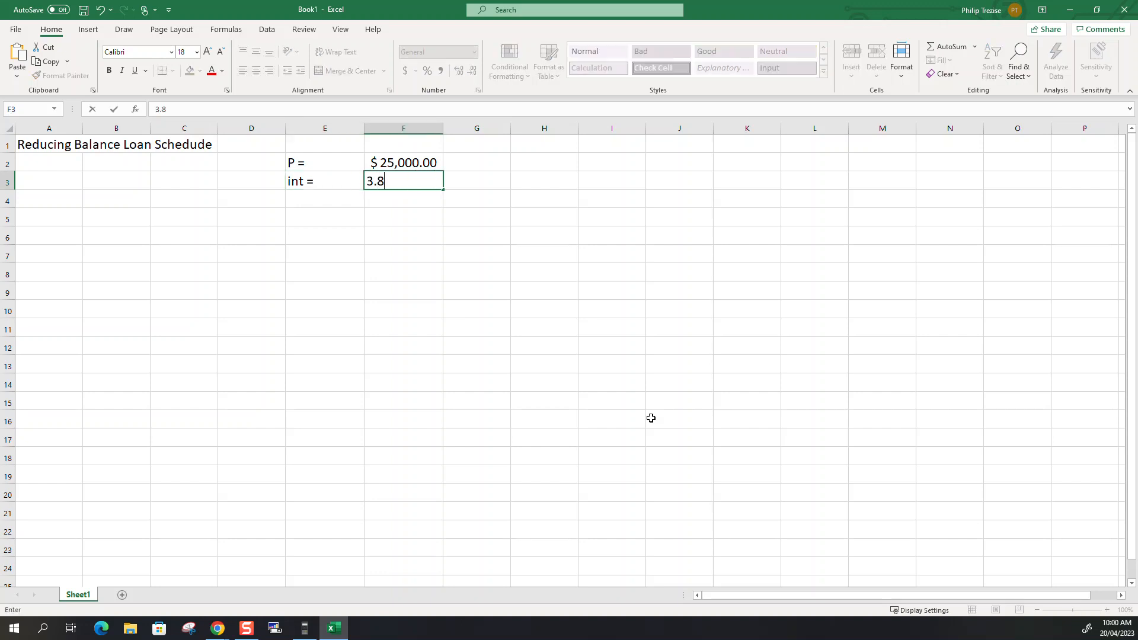
pyautogui.press('Tab')
pyautogui.press('Left')
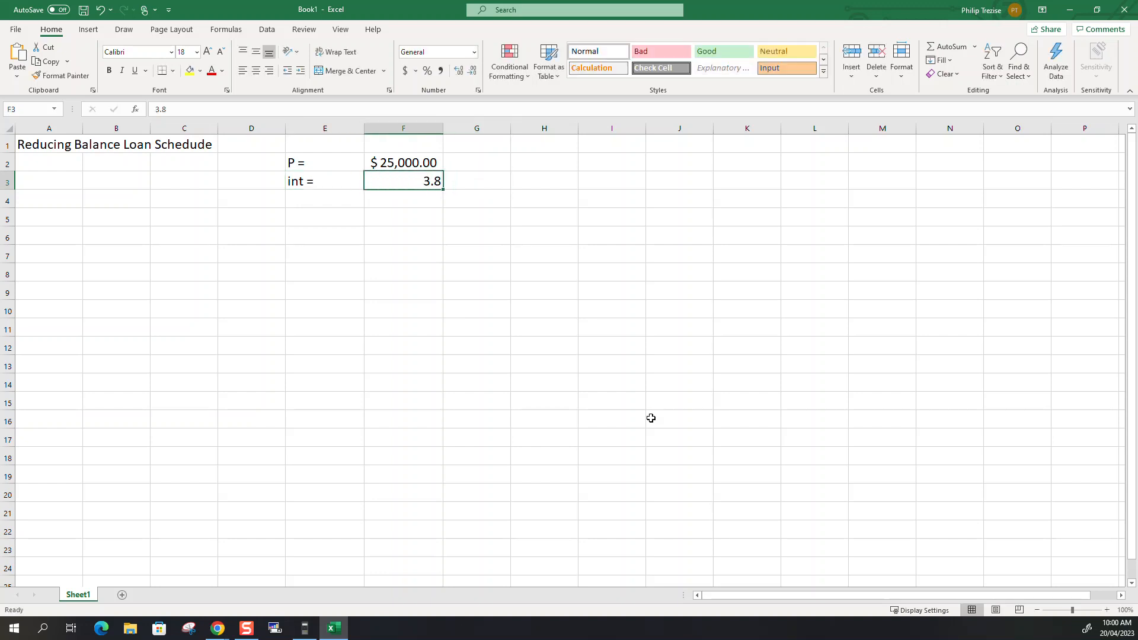
pyautogui.press('Right')
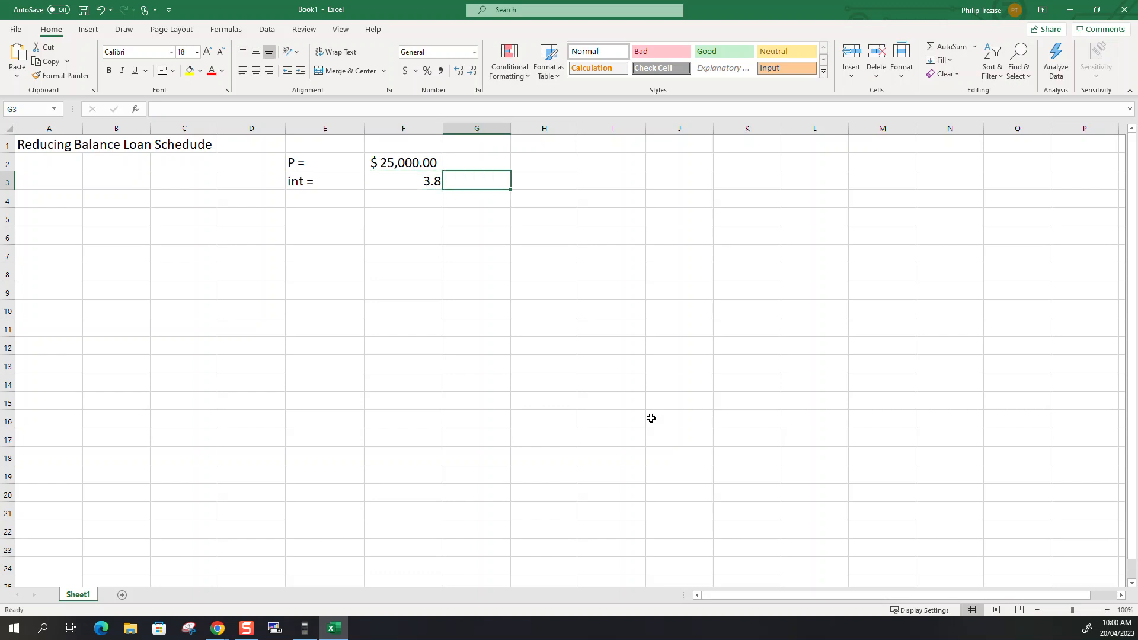
# Enter the unit "% p.a." in G3 beside the interest rate.
pyautogui.write('% ')
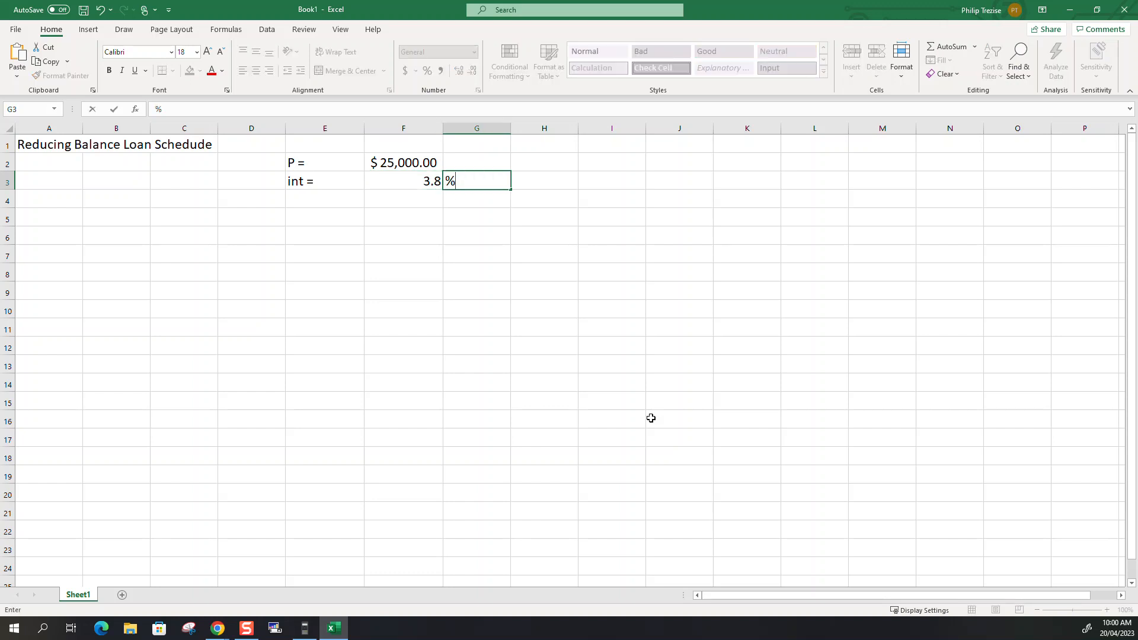
pyautogui.write('p.a.')
pyautogui.press('Return')
pyautogui.press('Left')
pyautogui.press('Up')
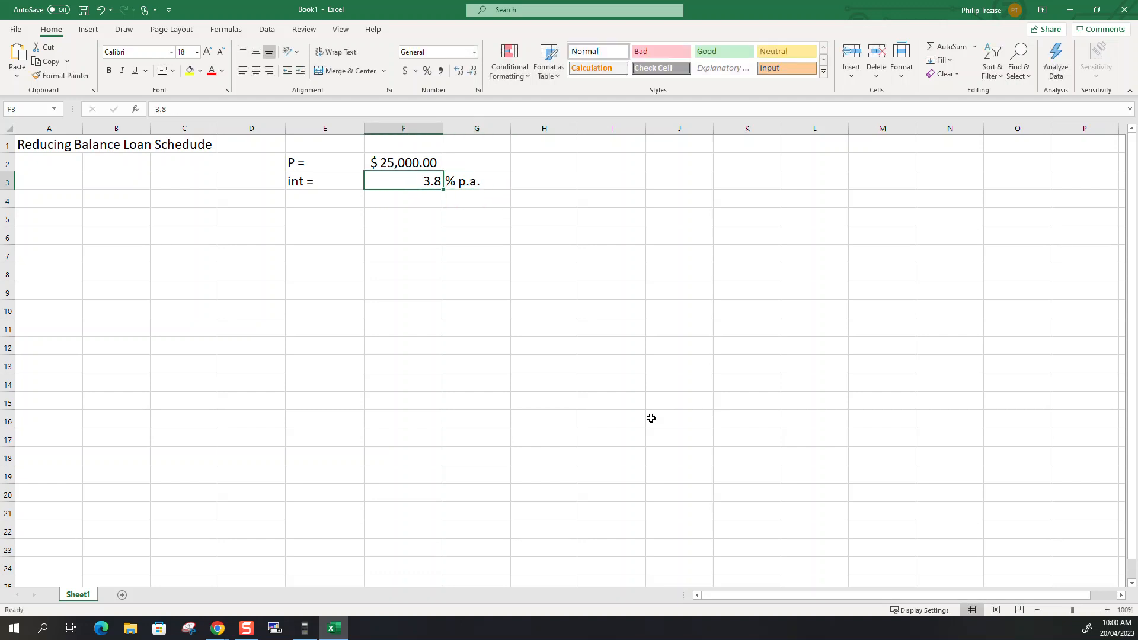
# Label cell E4 "rests =" and enter 12 in F4.
pyautogui.press('Down')
pyautogui.press('Left')
pyautogui.press('Left')
pyautogui.press('Right')
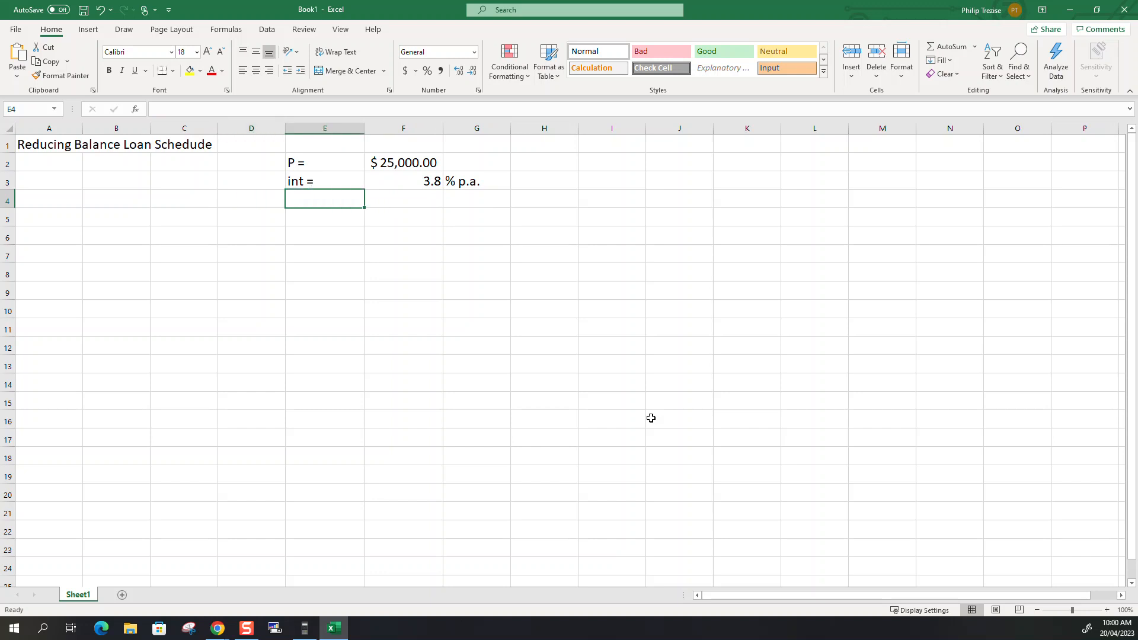
pyautogui.write('rests')
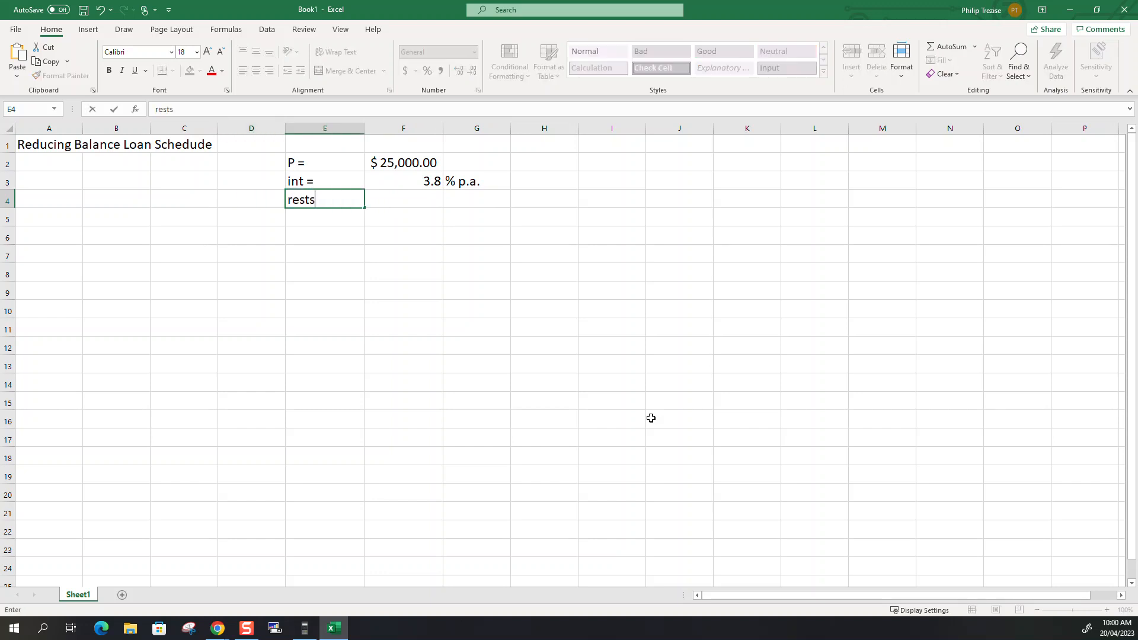
pyautogui.write(' =')
pyautogui.press('Right')
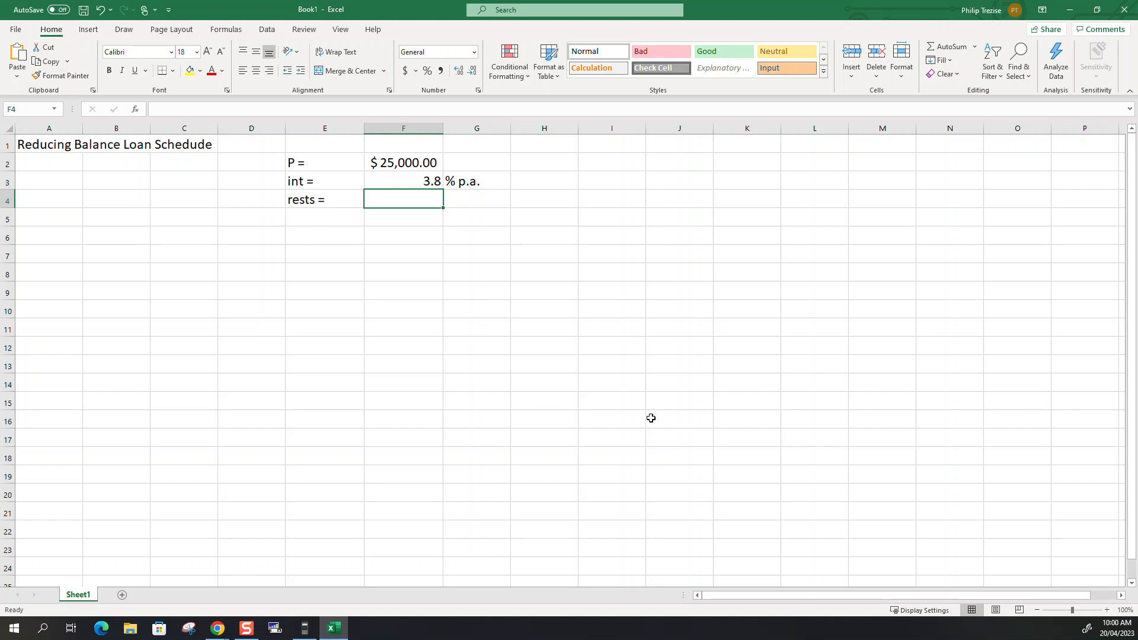
pyautogui.write('12')
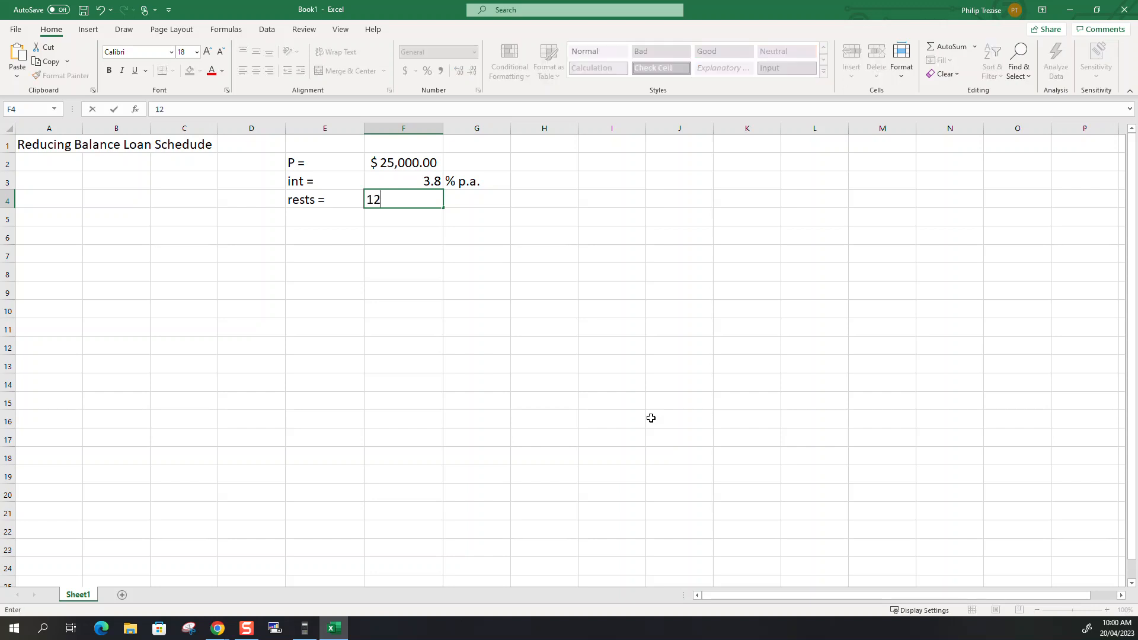
pyautogui.press('Return')
# Label cell E5 "R =" and enter the repayment 2130 in F5.
pyautogui.press('Left')
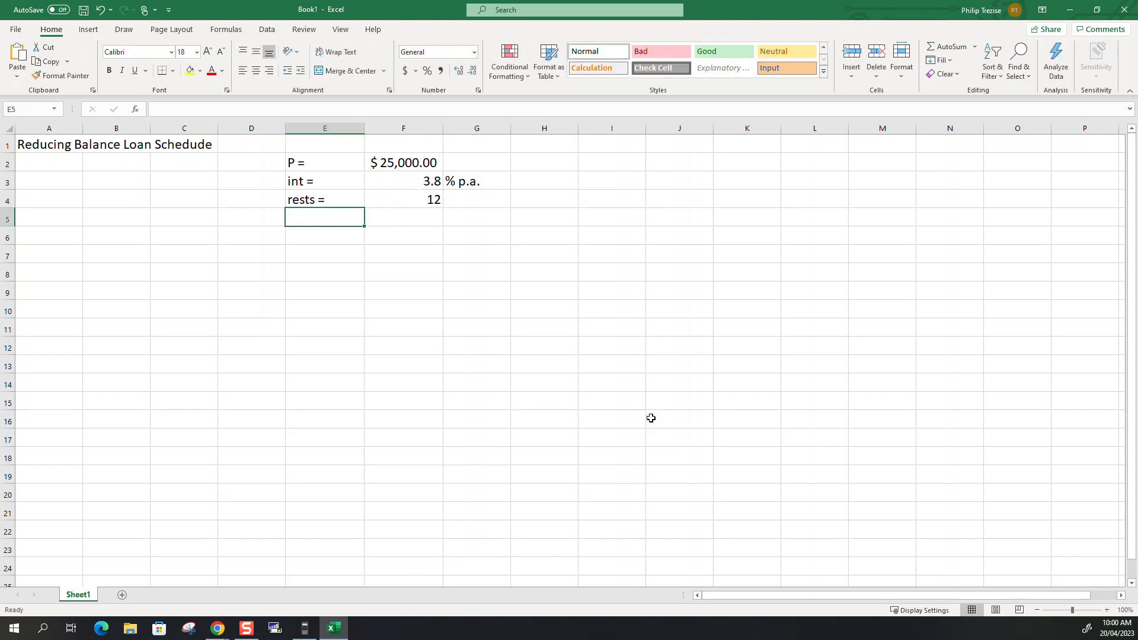
pyautogui.write('R =')
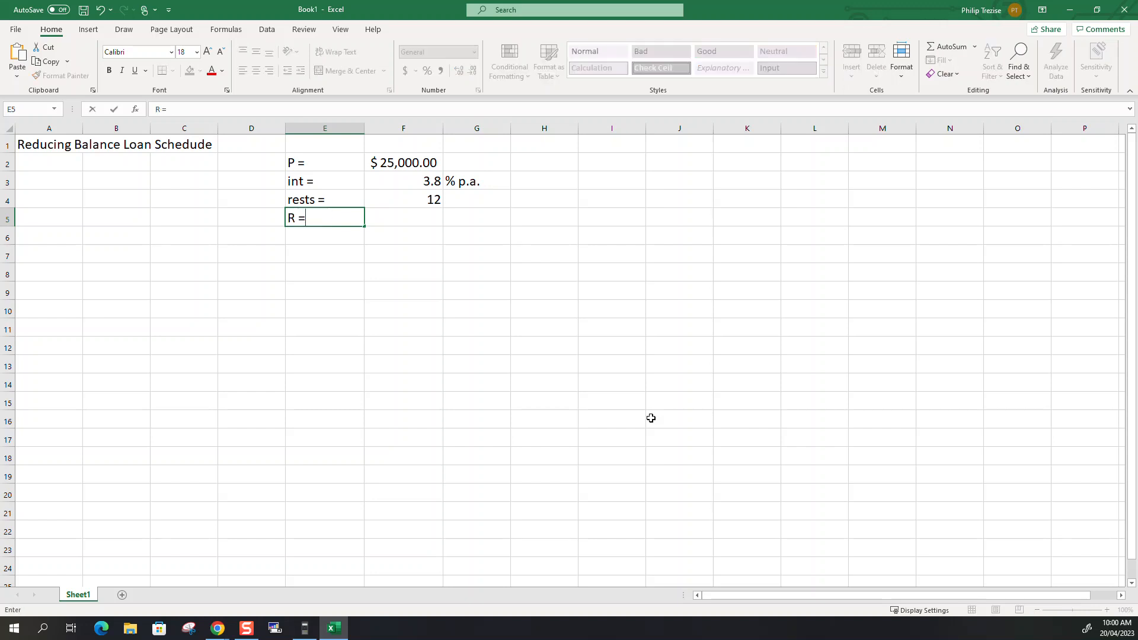
pyautogui.press('Tab')
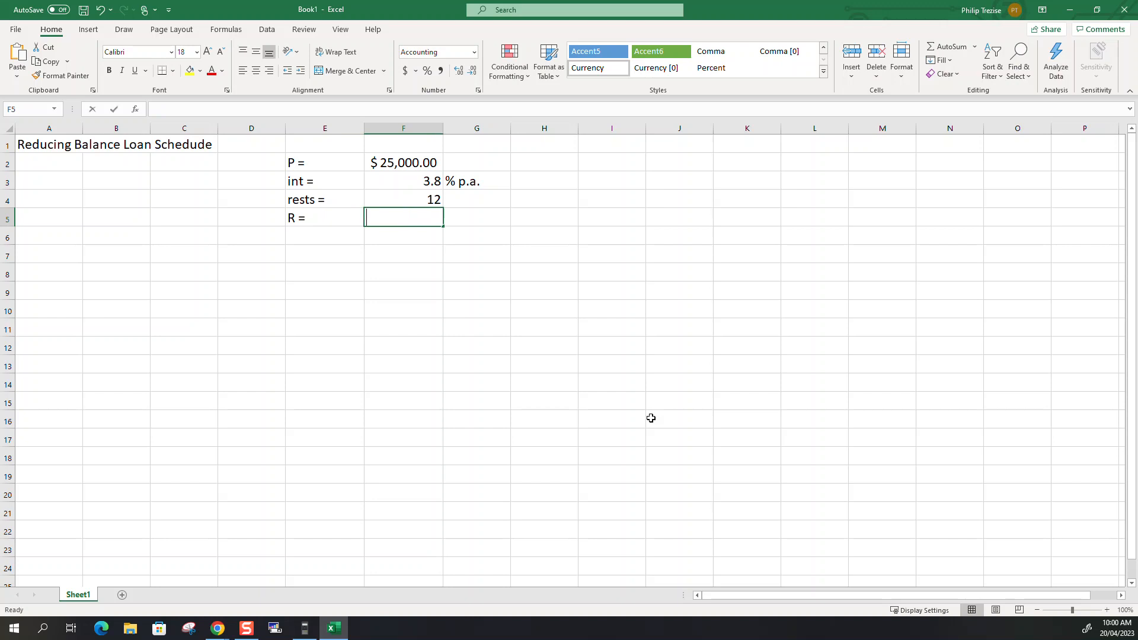
pyautogui.write('2130')
pyautogui.press('Return')
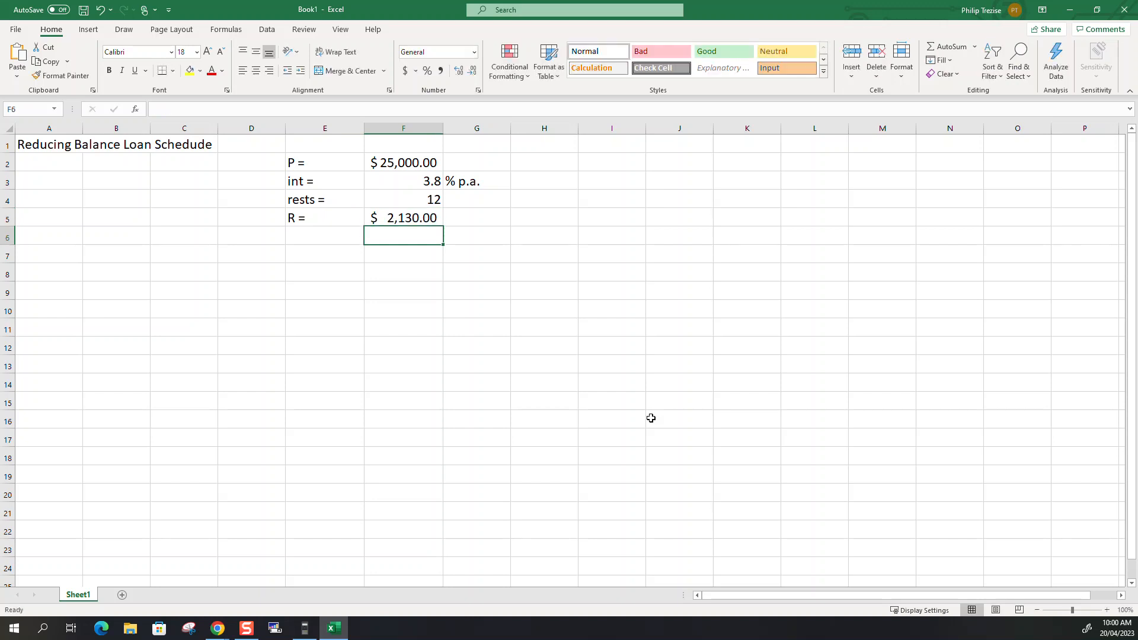
# Enter the schedule column headings "n" in B7 and "Repayment" in C7.
pyautogui.press('Left')
pyautogui.press('Left')
pyautogui.press('Down')
pyautogui.press('Left')
pyautogui.press('Left')
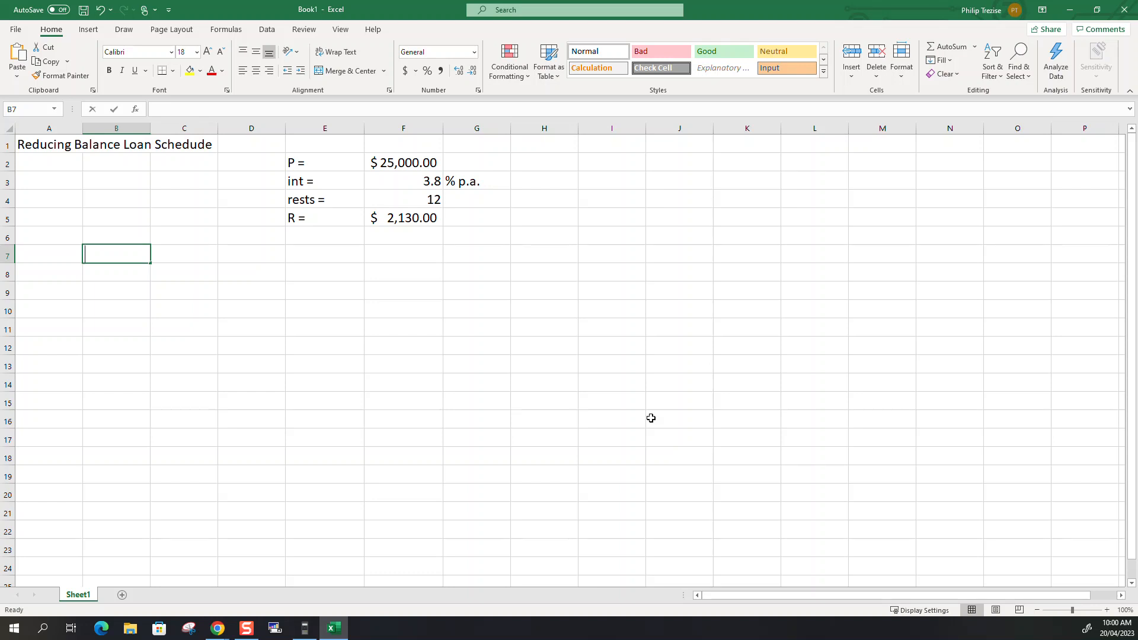
pyautogui.write('n')
pyautogui.press('Tab')
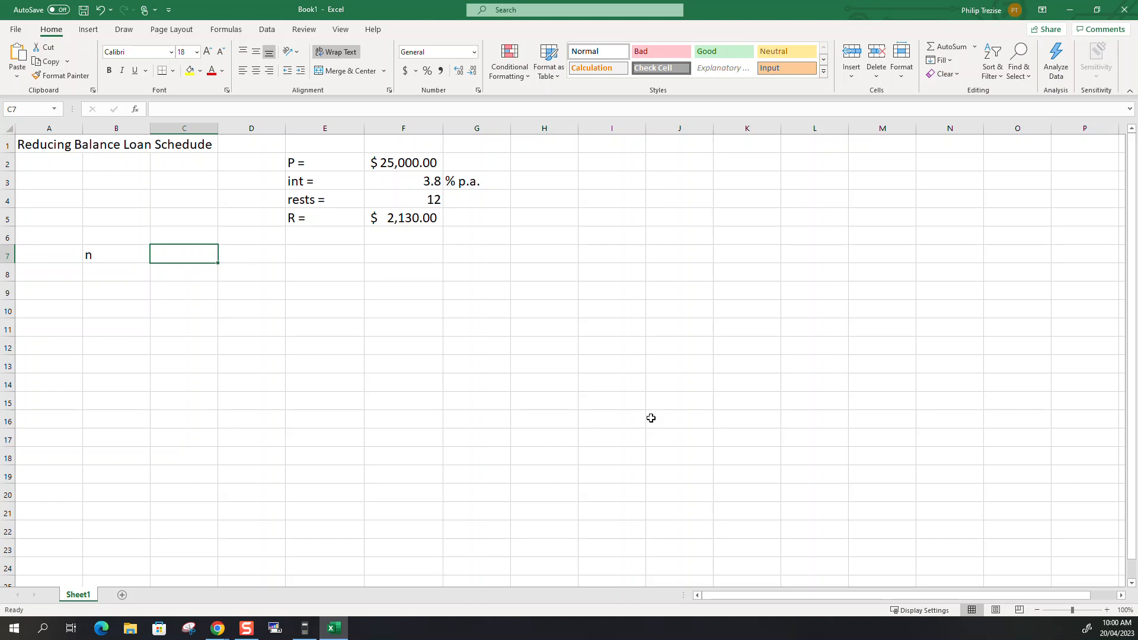
pyautogui.write('Repayment')
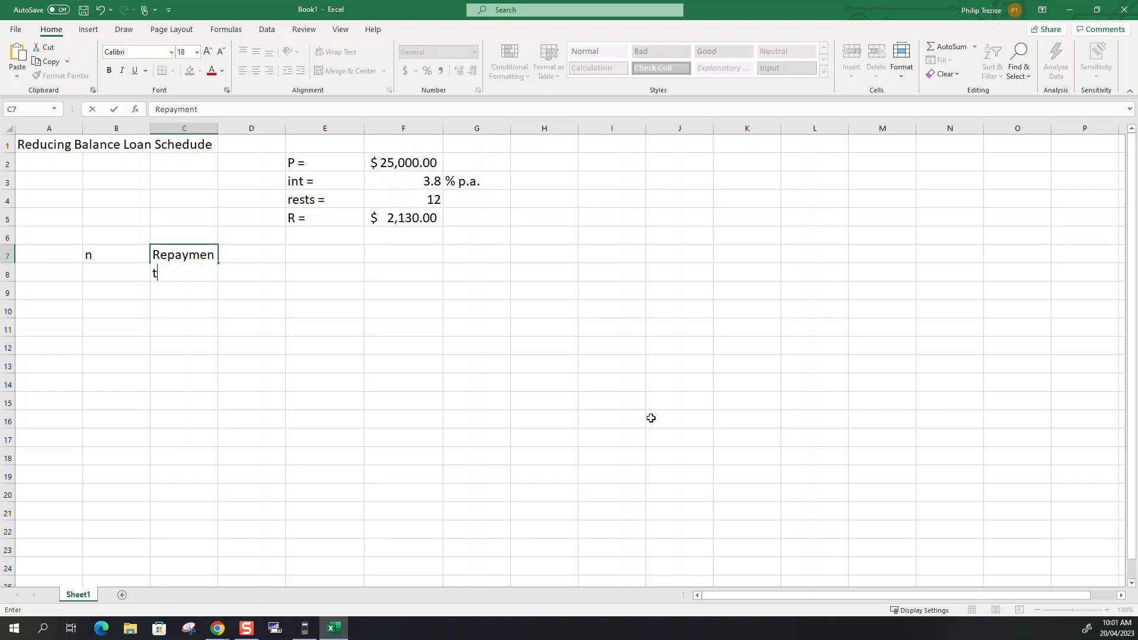
pyautogui.press('Tab')
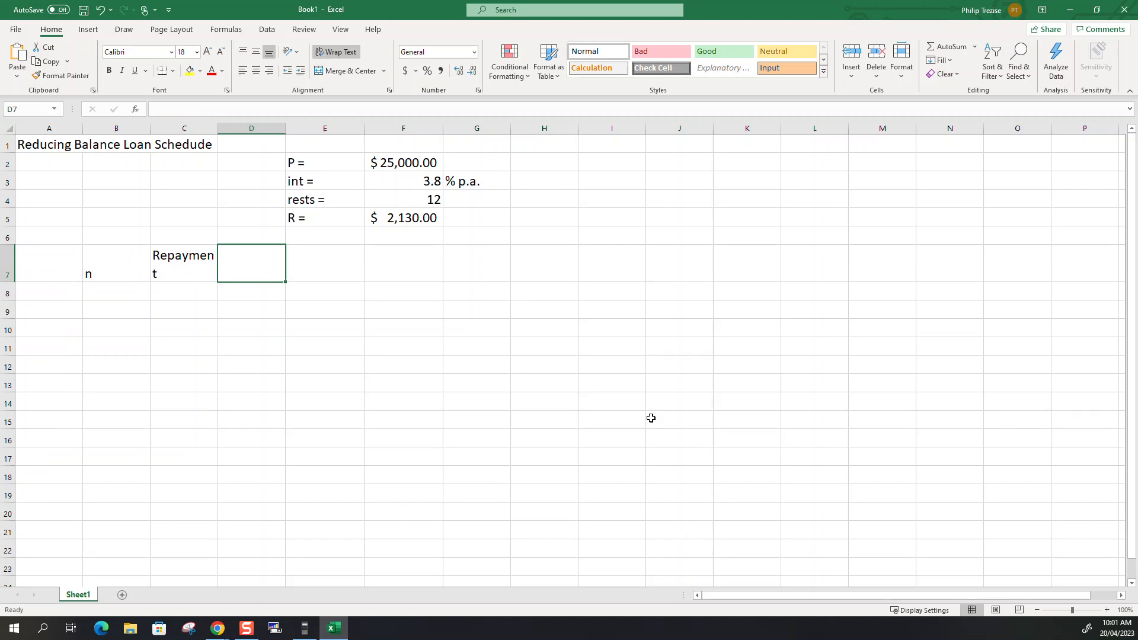
# Enter the column heading "Interest Amount" in D7.
pyautogui.write('Inter')
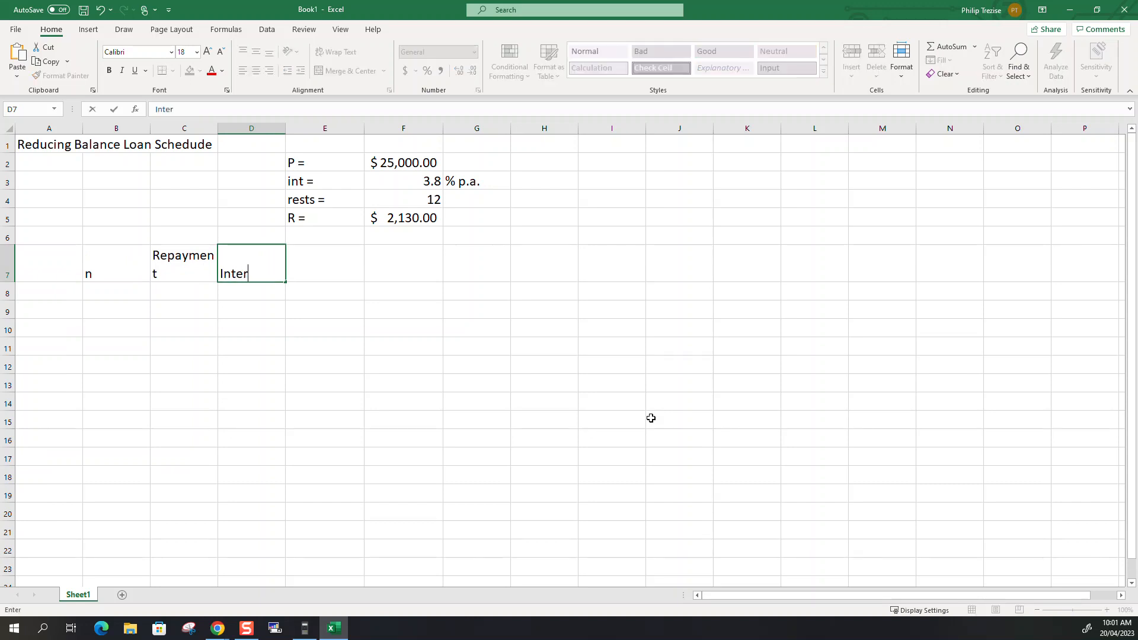
pyautogui.write('est Amount')
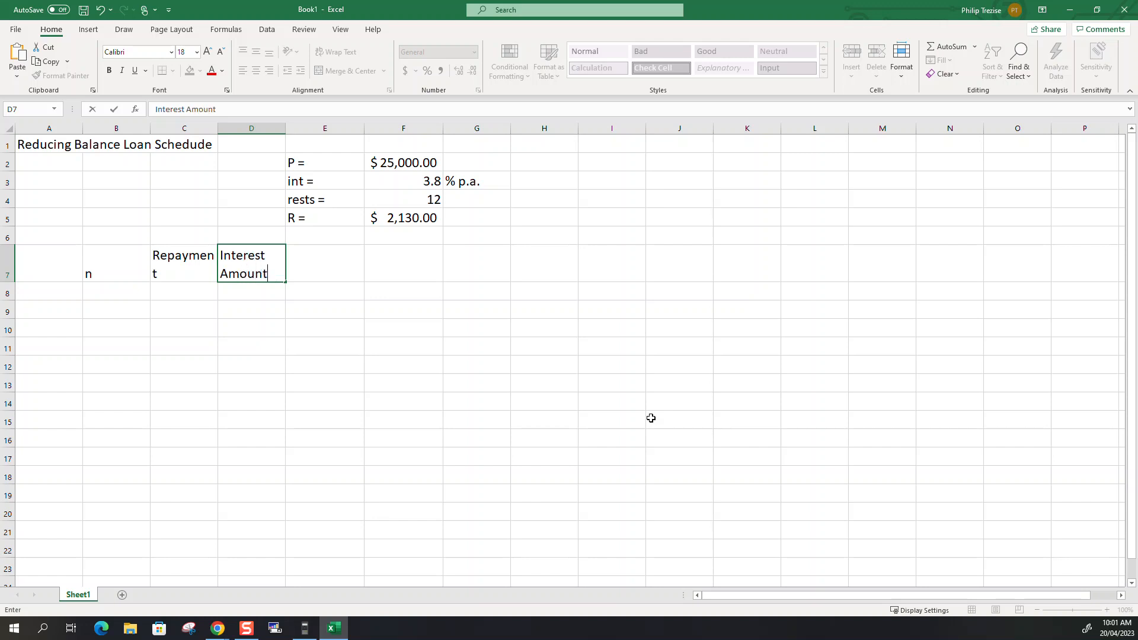
pyautogui.press('Return')
pyautogui.press('Up')
# Enter the column heading "Principle Reduction" in E7.
pyautogui.press('Right')
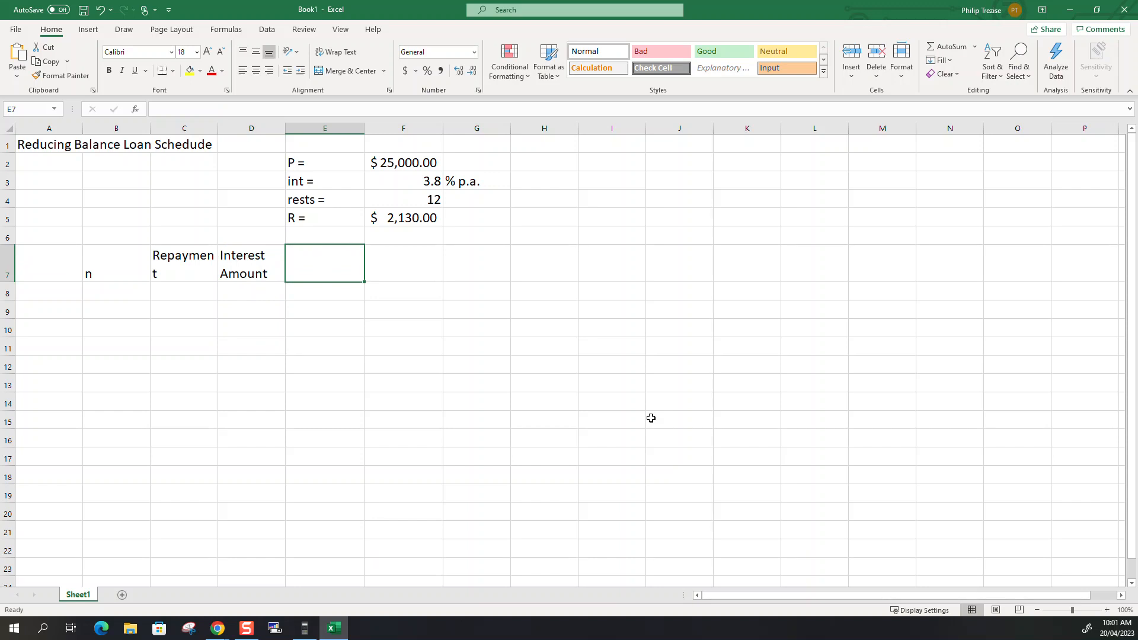
pyautogui.write('Pri')
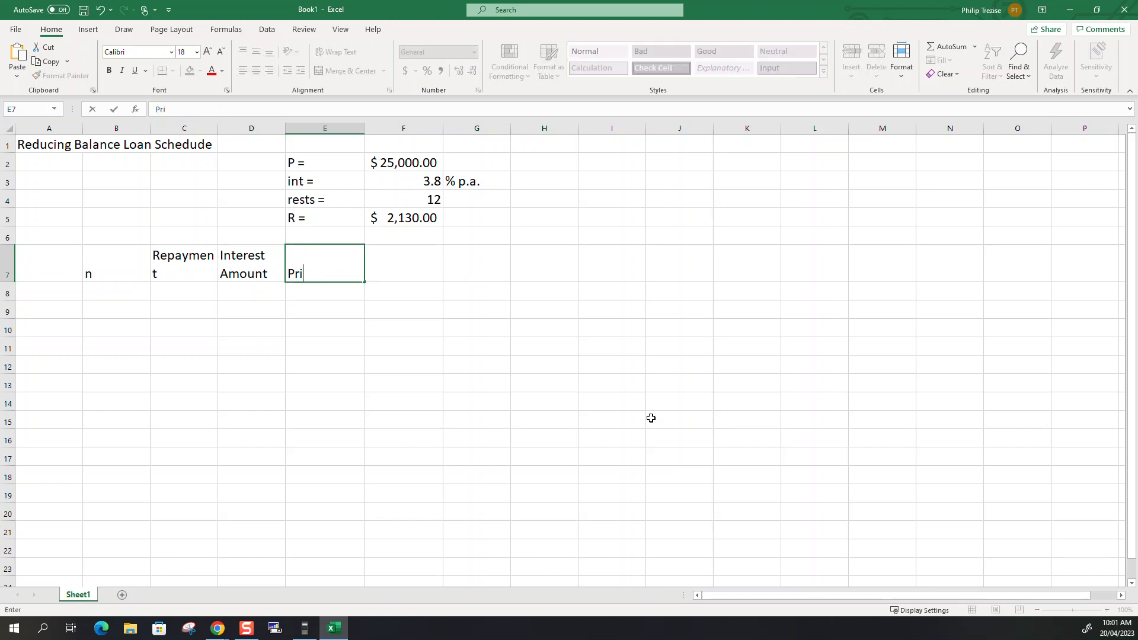
pyautogui.write('nciple Redu')
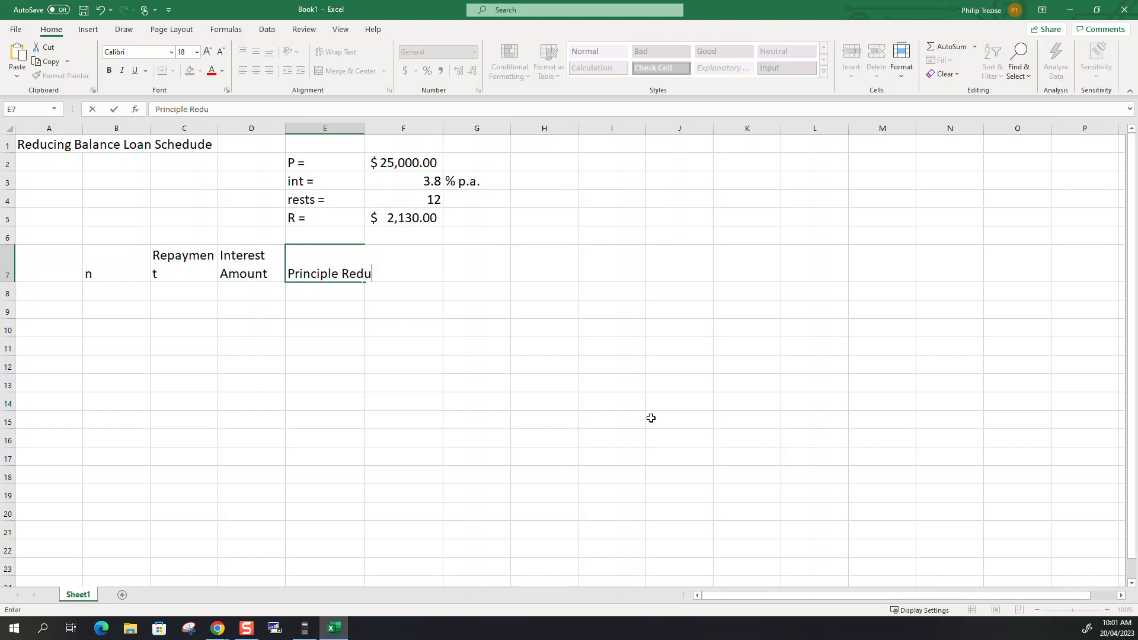
pyautogui.write('ction')
pyautogui.press('Return')
# Insert a line break between "Principle" and "Reduction" in the E7 heading.
pyautogui.press('Up')
pyautogui.click(190, 111)
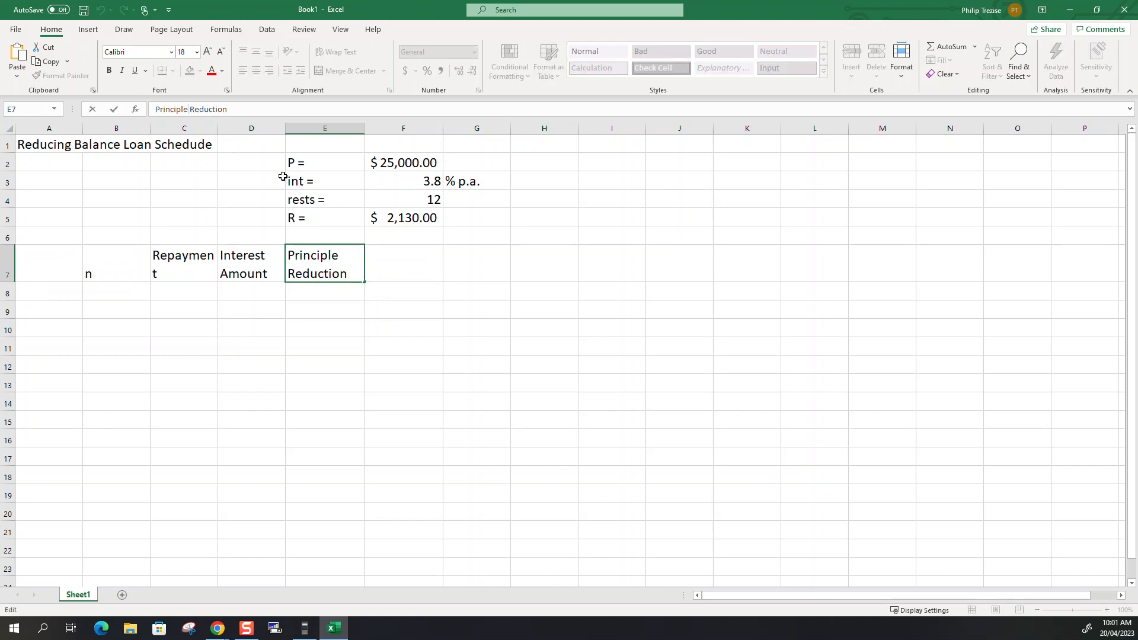
pyautogui.hotkey('alt', 'Return')
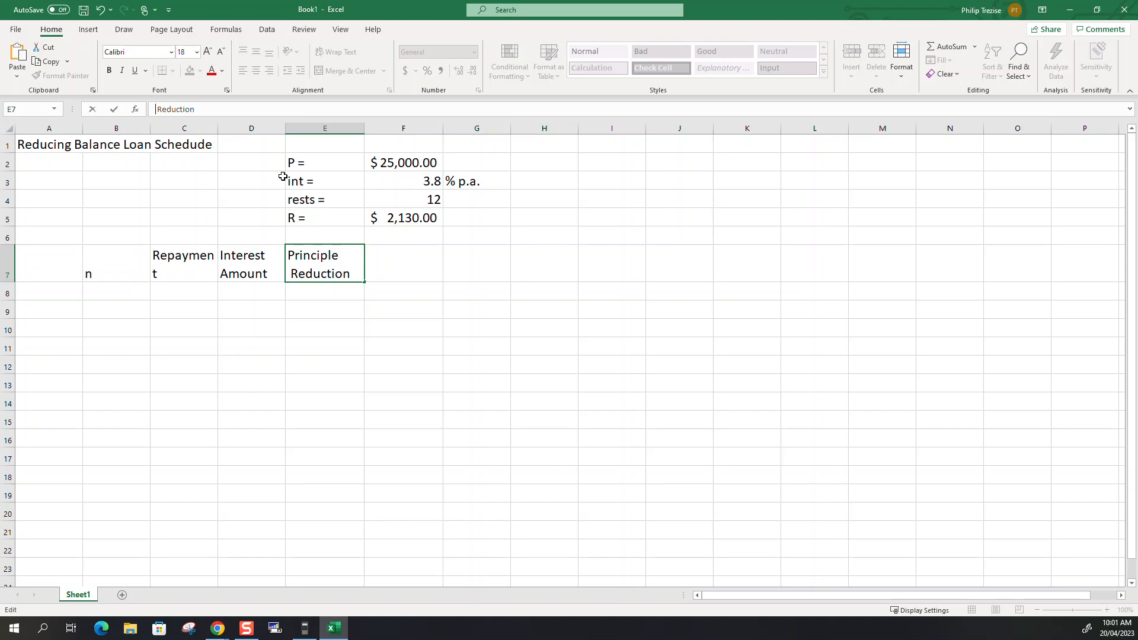
pyautogui.press('Return')
# Enter the column heading "Balance" in F7, leaving the cell below it empty.
pyautogui.click(390, 262)
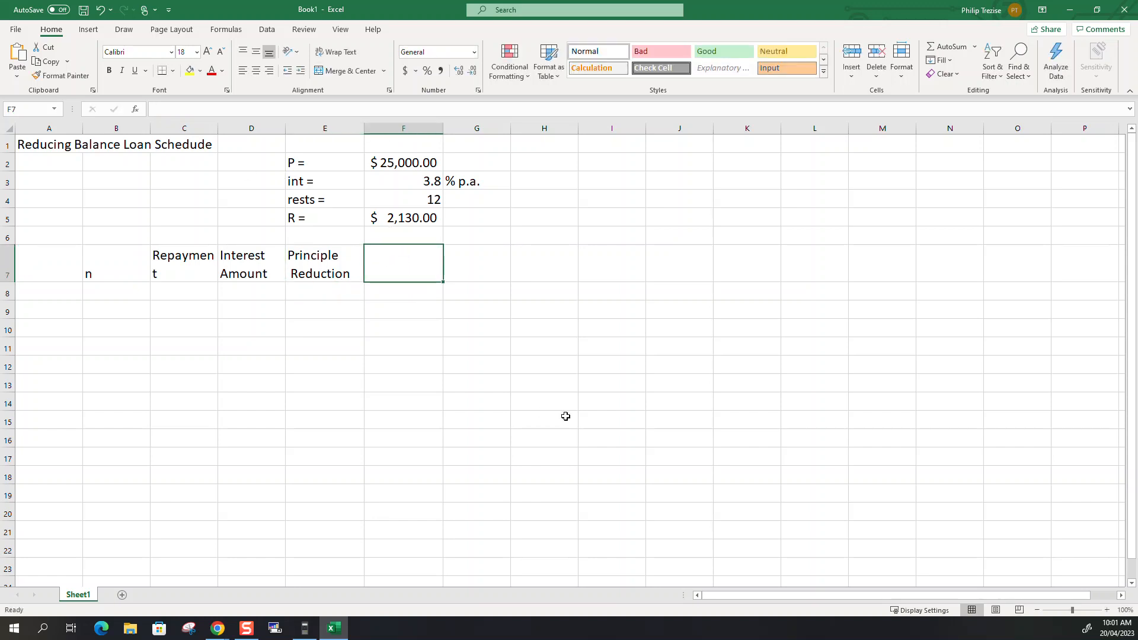
pyautogui.write('Balance')
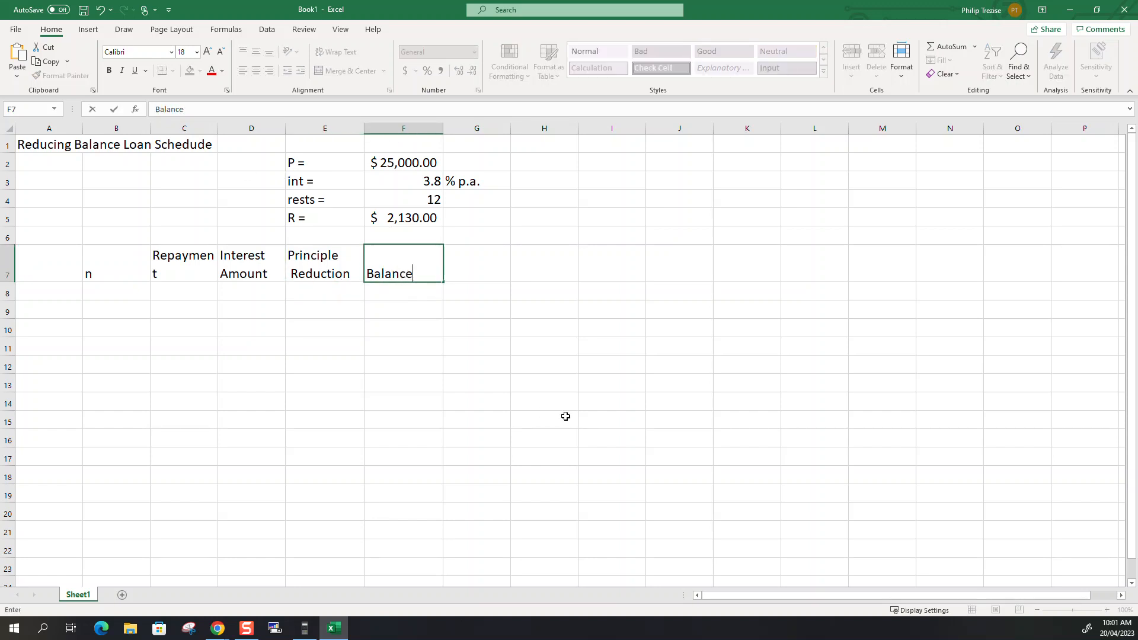
pyautogui.press('Return')
pyautogui.write('\\')
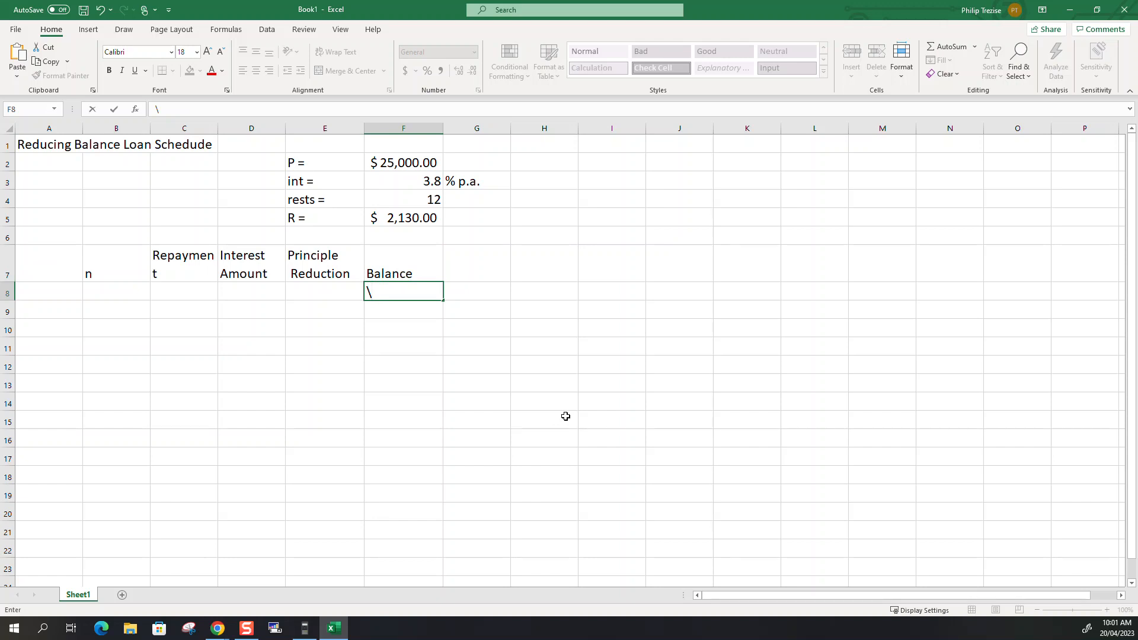
pyautogui.press('Escape')
# Reduce the font size of the column headings in B7:F7 to 16 and centre them horizontally.
pyautogui.press('Up')
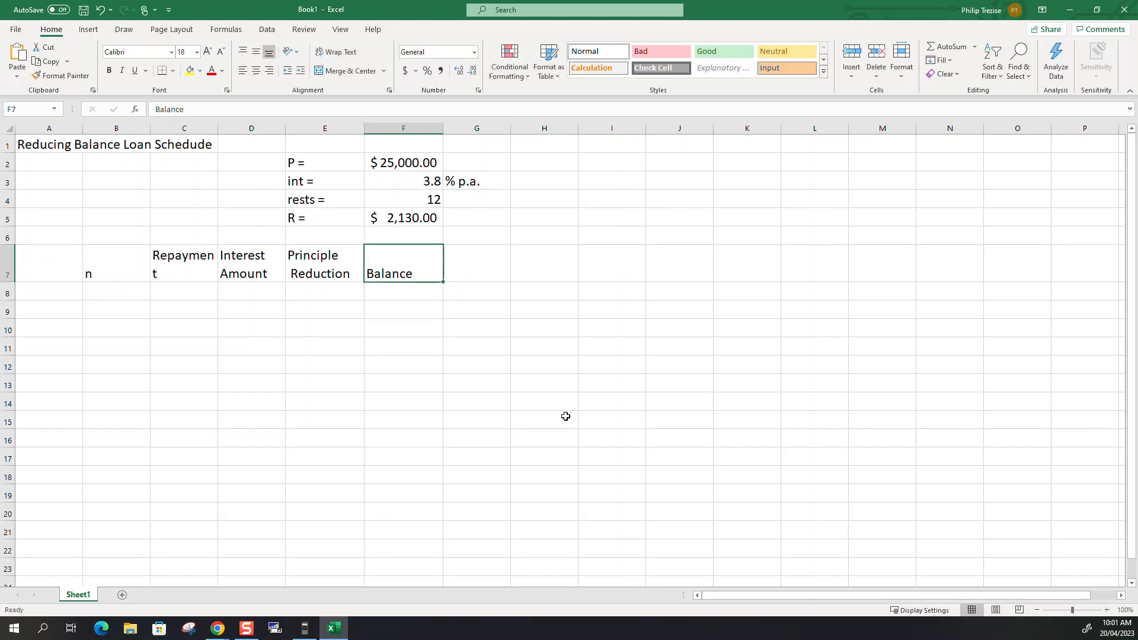
pyautogui.press('Left')
pyautogui.press('Left')
pyautogui.press('Left')
pyautogui.press('Left')
pyautogui.hotkey('shift', 'Right')
pyautogui.hotkey('shift', 'Right')
pyautogui.hotkey('shift', 'Right')
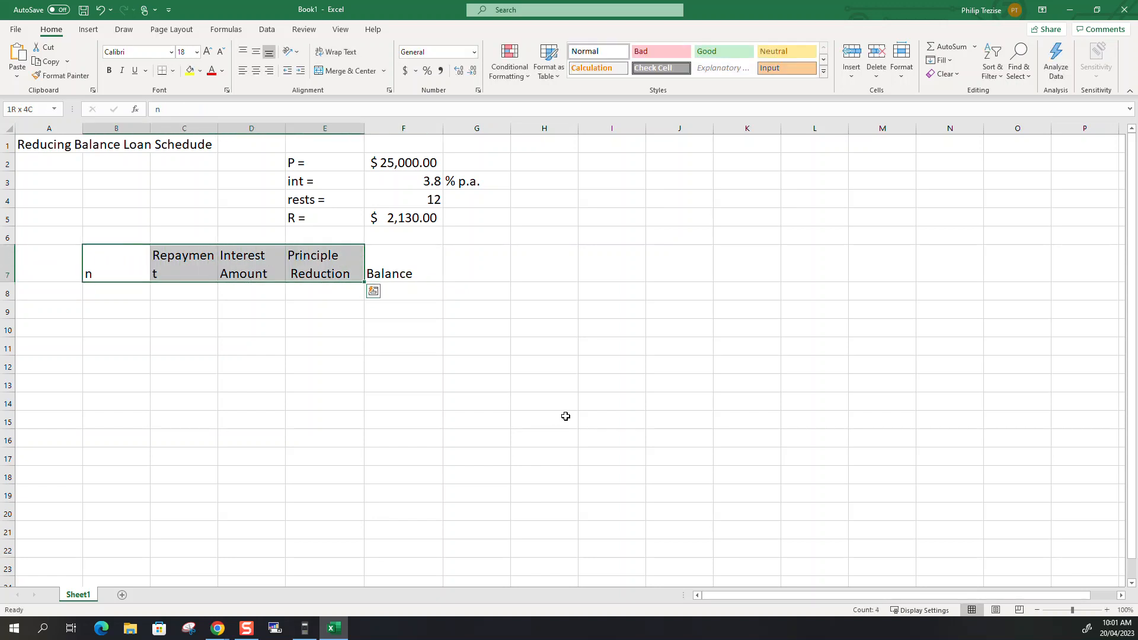
pyautogui.hotkey('shift', 'Right')
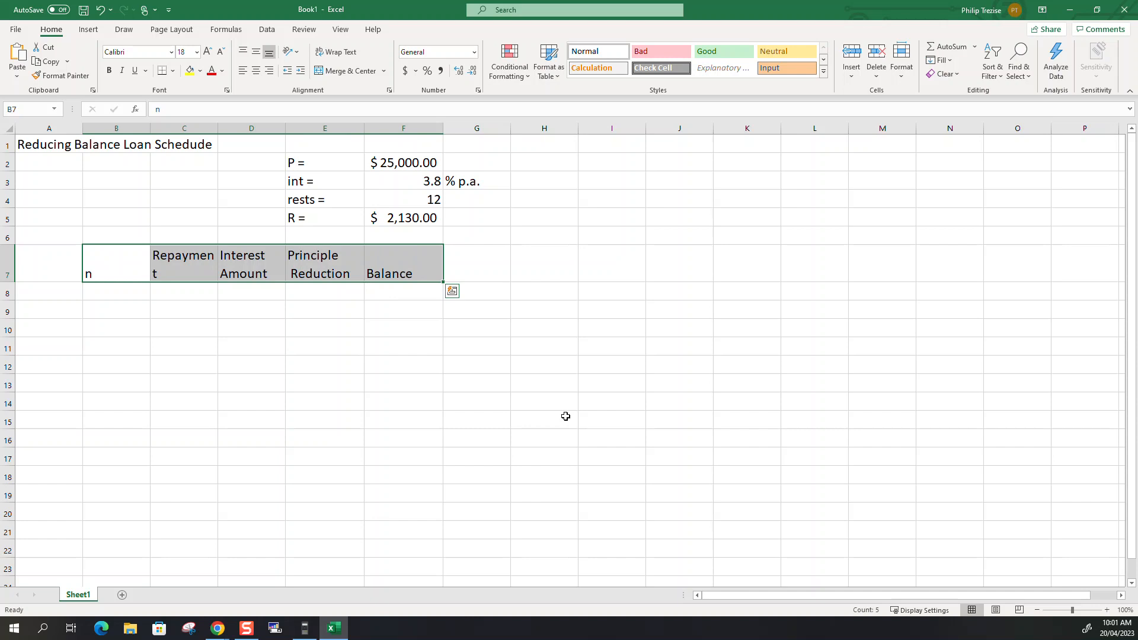
pyautogui.click(220, 52)
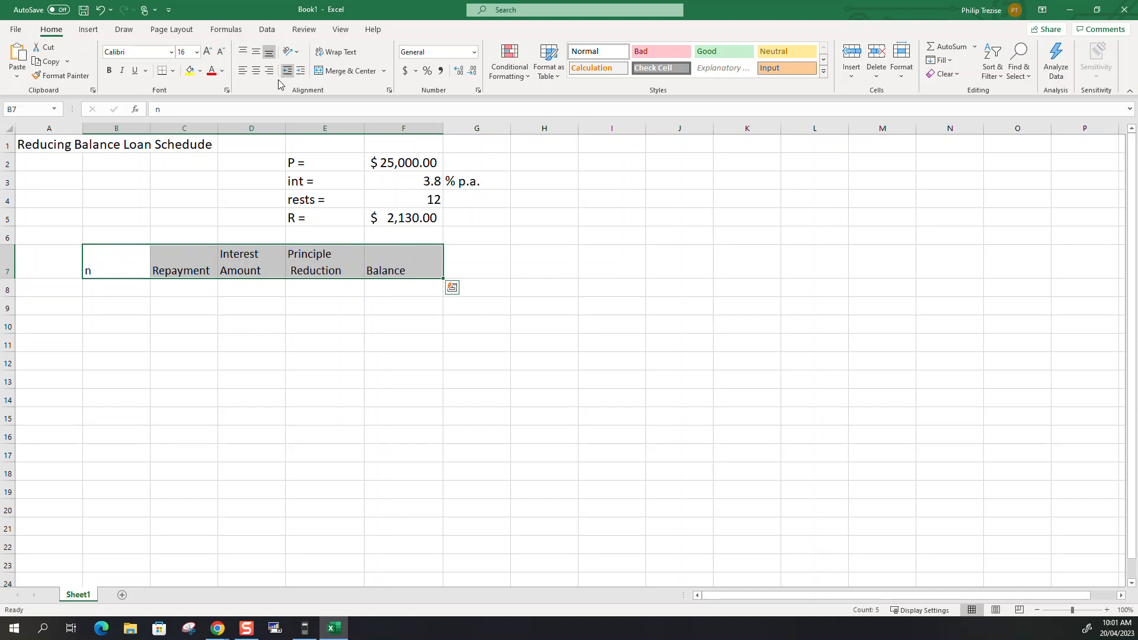
pyautogui.click(255, 71)
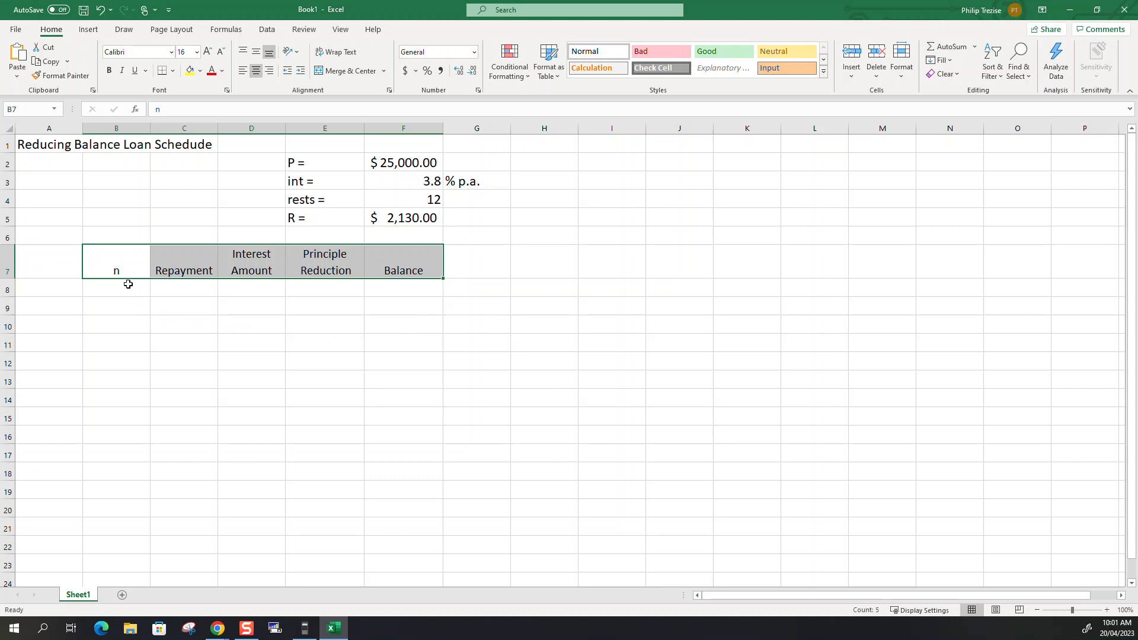
# Enter 0 in B8 and 1 in B9 to start the n column.
pyautogui.click(128, 284)
pyautogui.write('0')
pyautogui.press('Return')
pyautogui.write('1')
pyautogui.press('Return')
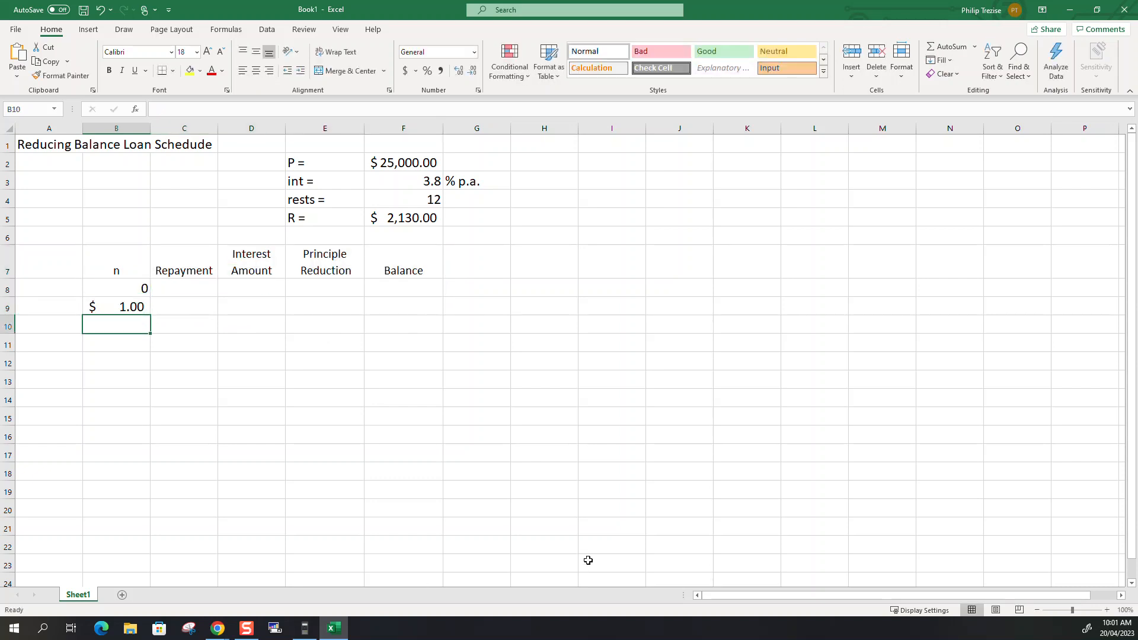
# Format B9 as Number with no decimal places.
pyautogui.press('Up')
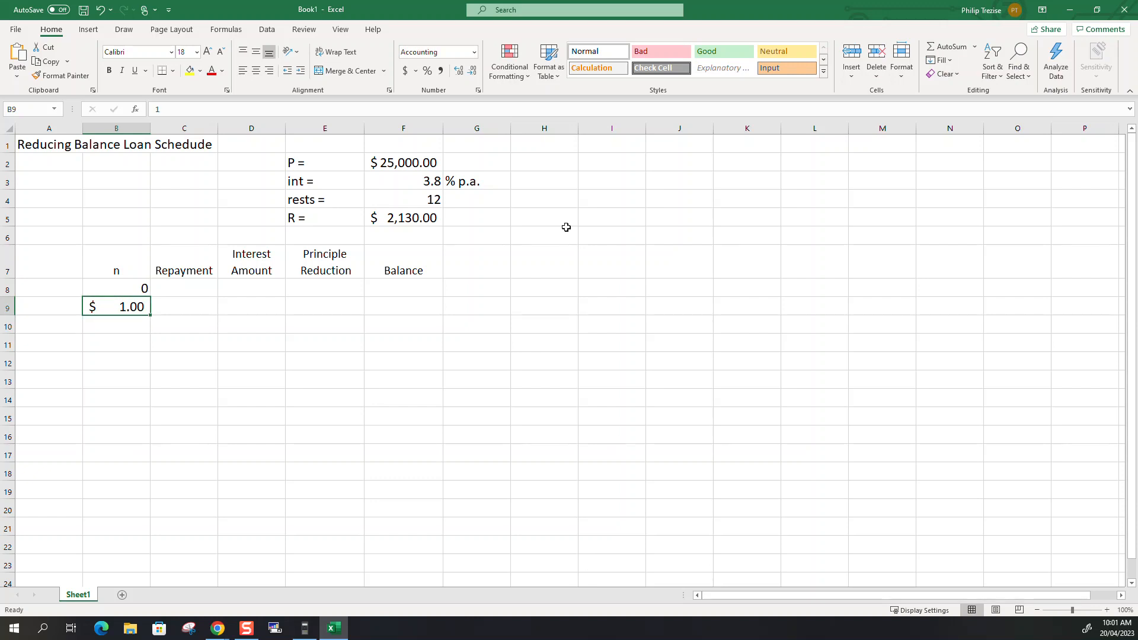
pyautogui.click(404, 70)
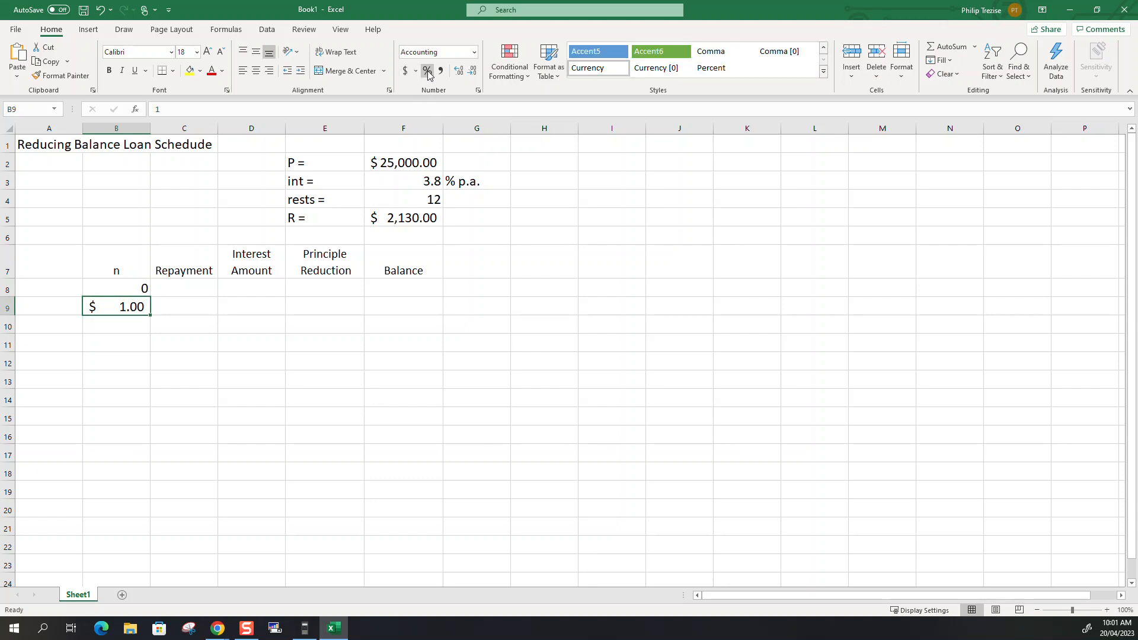
pyautogui.click(475, 52)
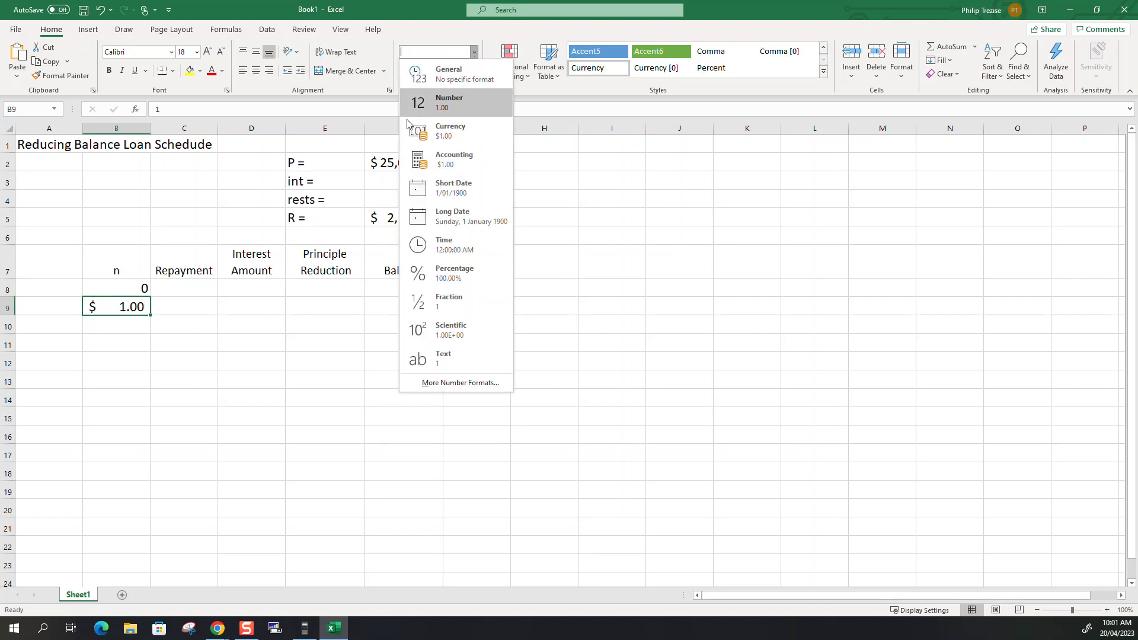
pyautogui.click(446, 104)
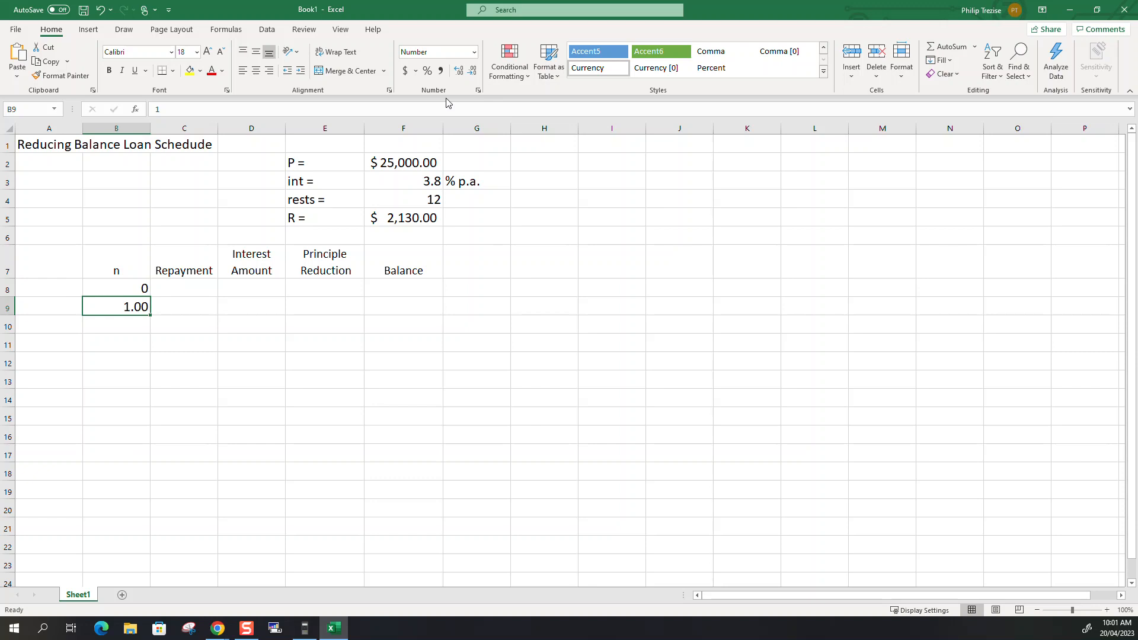
pyautogui.click(472, 70)
pyautogui.click(473, 71)
pyautogui.click(392, 347)
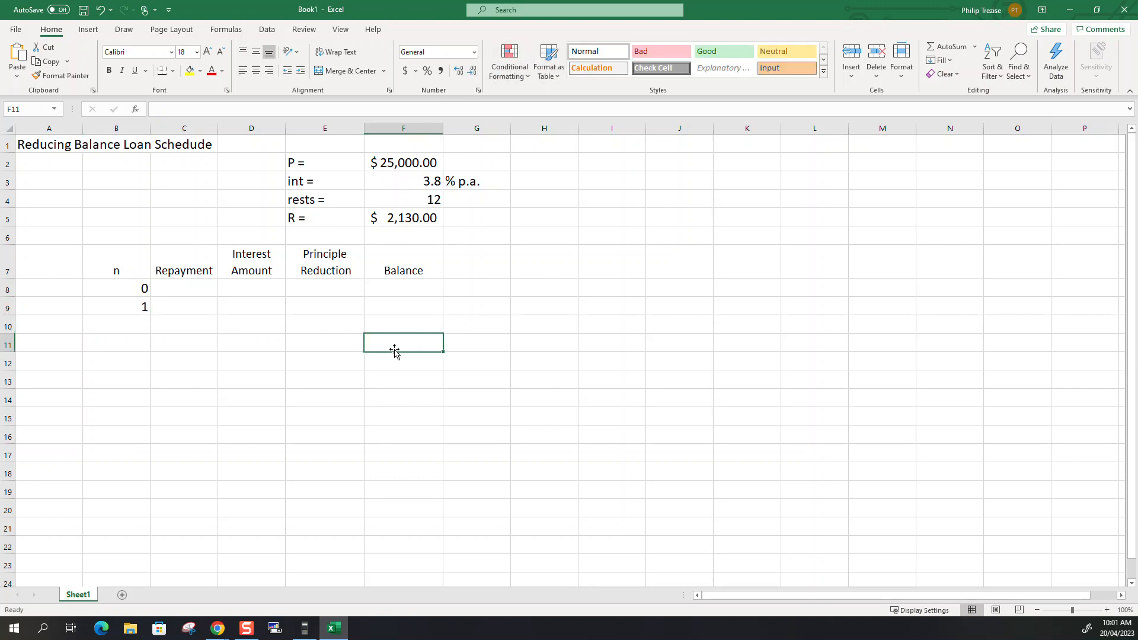
# Extend the n series from B8:B9 down to 13 in B21 and centre the numbers.
pyautogui.click(123, 286)
pyautogui.moveTo(124, 287); pyautogui.dragTo(146, 533)
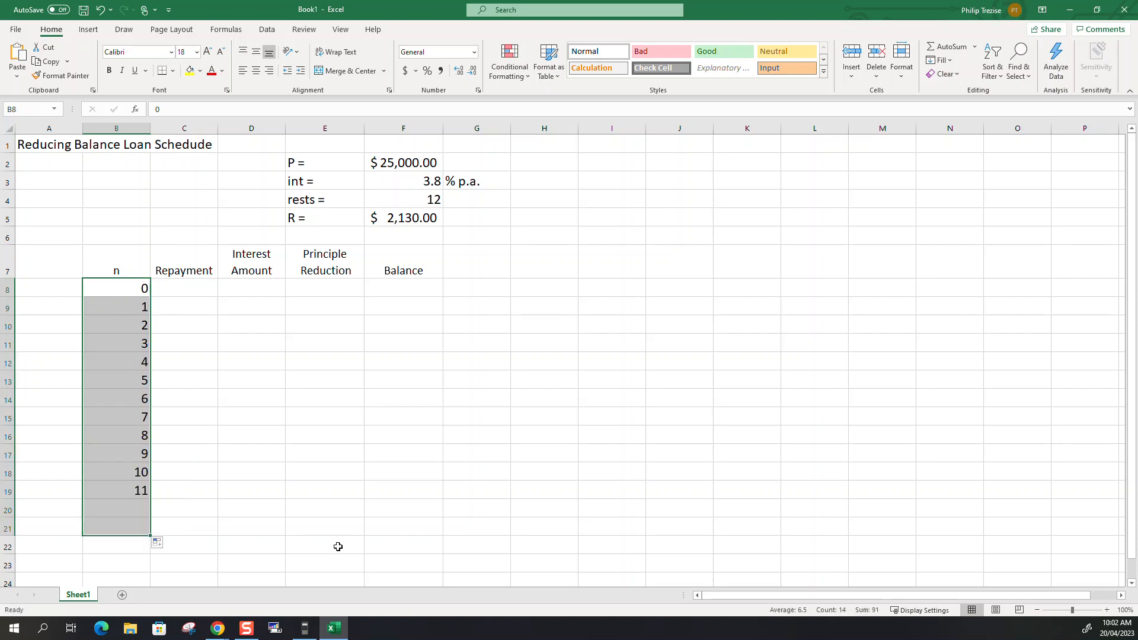
pyautogui.click(256, 71)
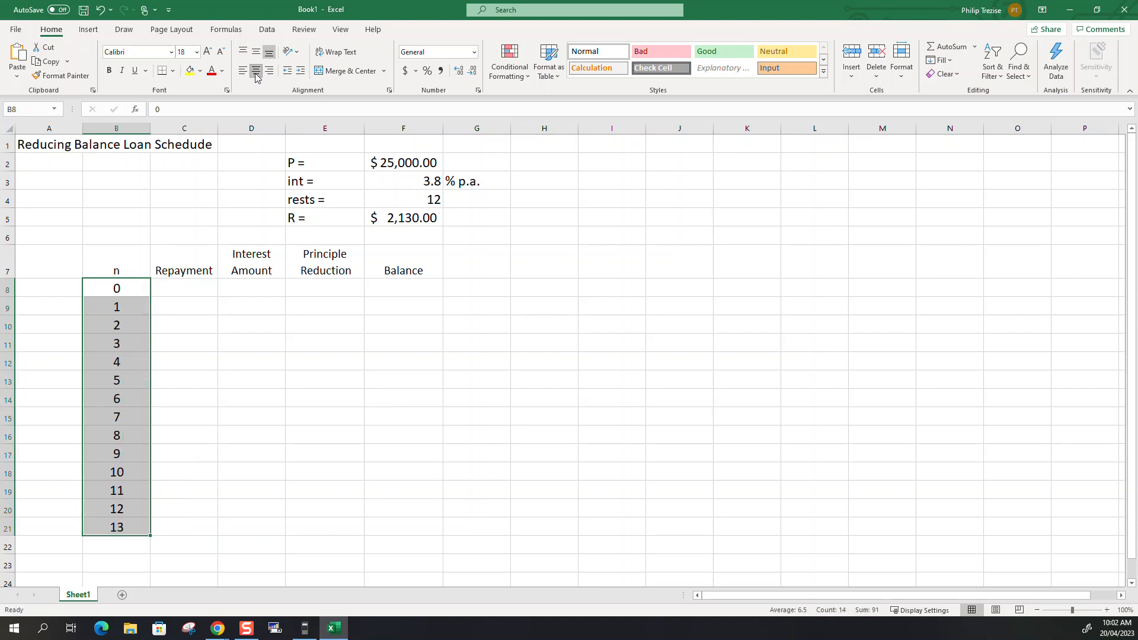
# Enter 0 as the starting repayment in C8, keeping C9 empty.
pyautogui.click(183, 290)
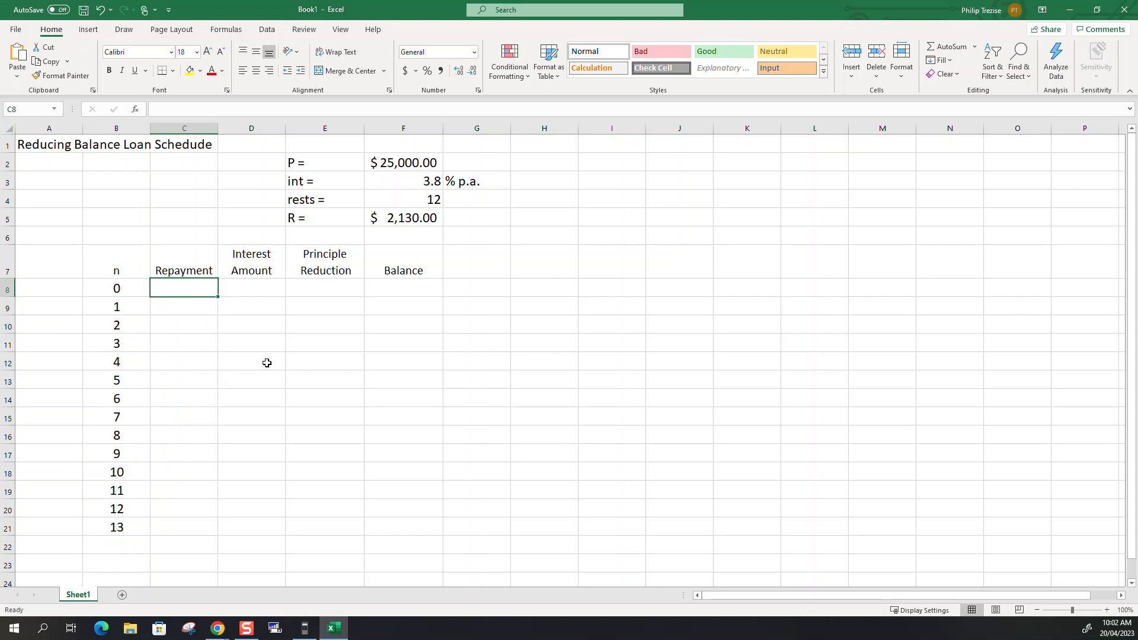
pyautogui.write('0')
pyautogui.press('Return')
pyautogui.write('0')
pyautogui.press('Up')
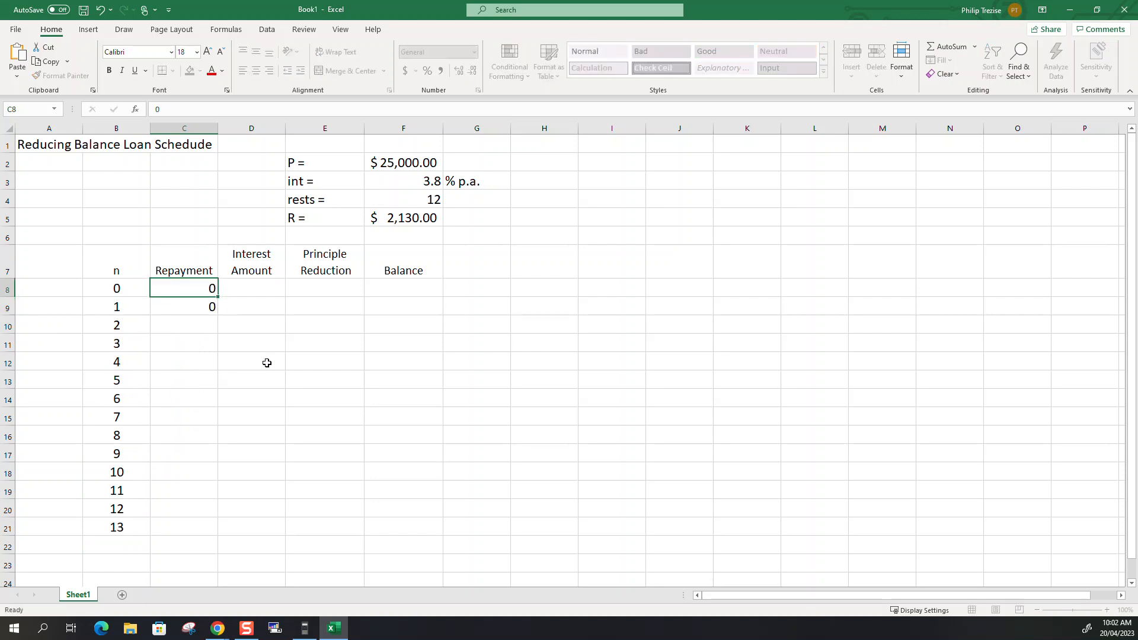
pyautogui.press('Down')
pyautogui.press('Delete')
pyautogui.press('Up')
pyautogui.press('Right')
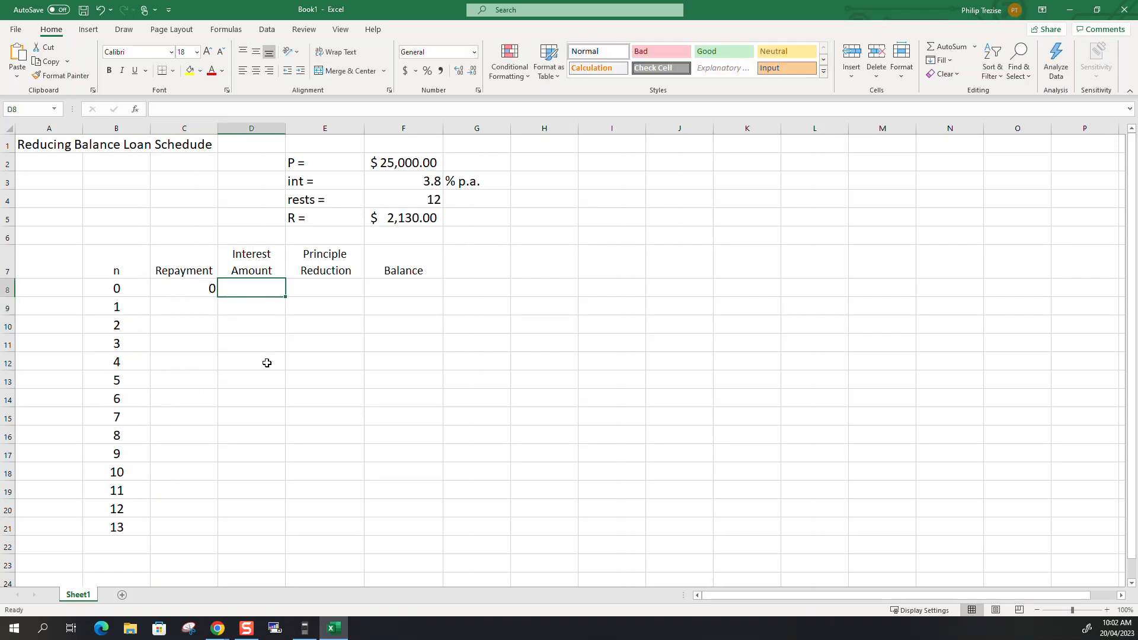
# Enter 0 in D8 and E8, and set the number format of E8 to General.
pyautogui.write('0')
pyautogui.press('Right')
pyautogui.write('0')
pyautogui.press('Right')
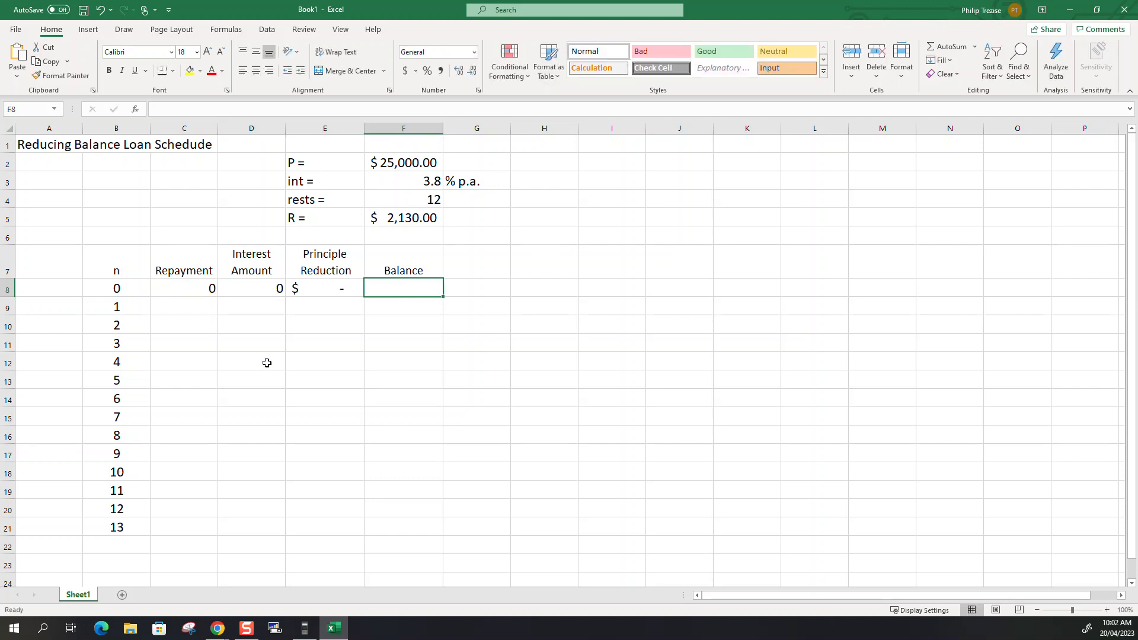
pyautogui.press('Left')
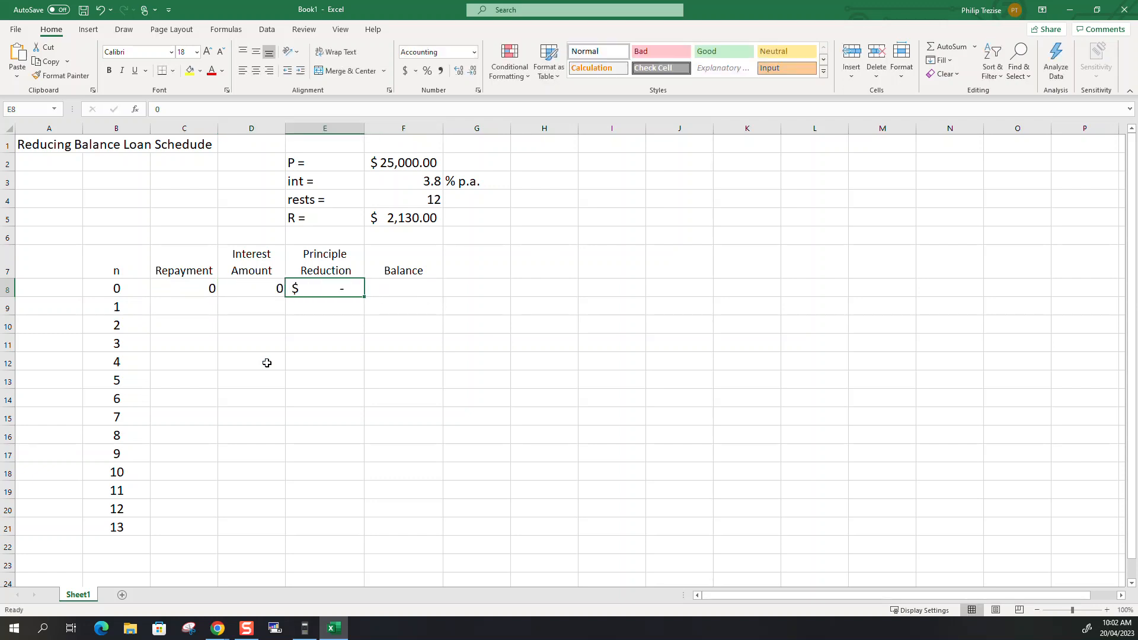
pyautogui.click(474, 52)
pyautogui.click(462, 72)
# Link the opening balance in F8 to the principal with the formula =F2.
pyautogui.click(404, 276)
pyautogui.click(418, 284)
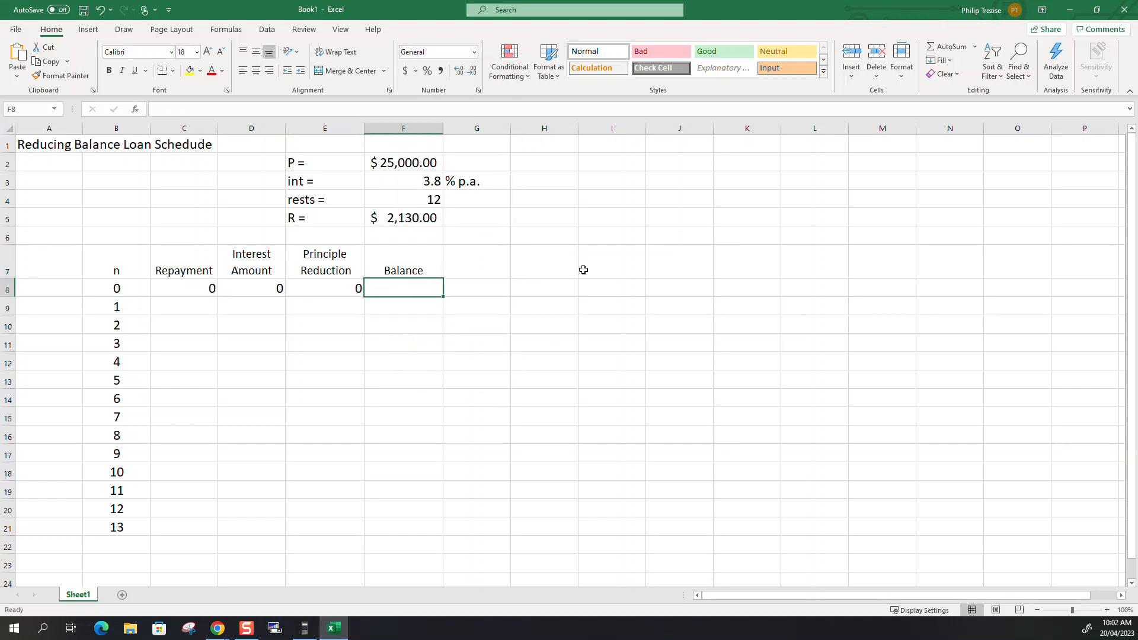
pyautogui.write('=')
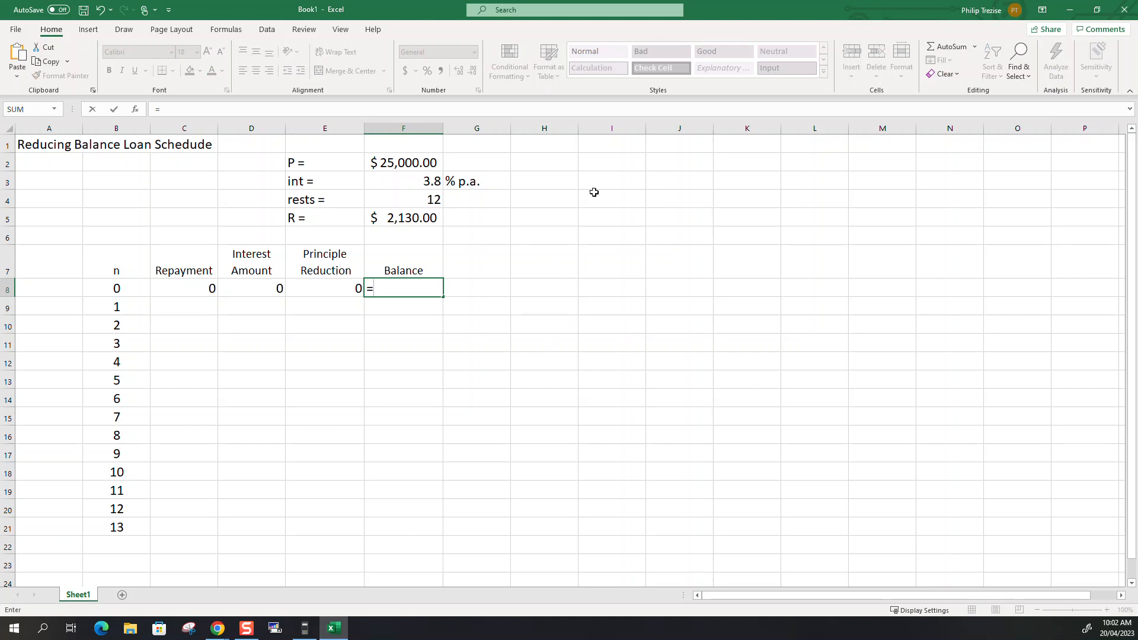
pyautogui.click(410, 164)
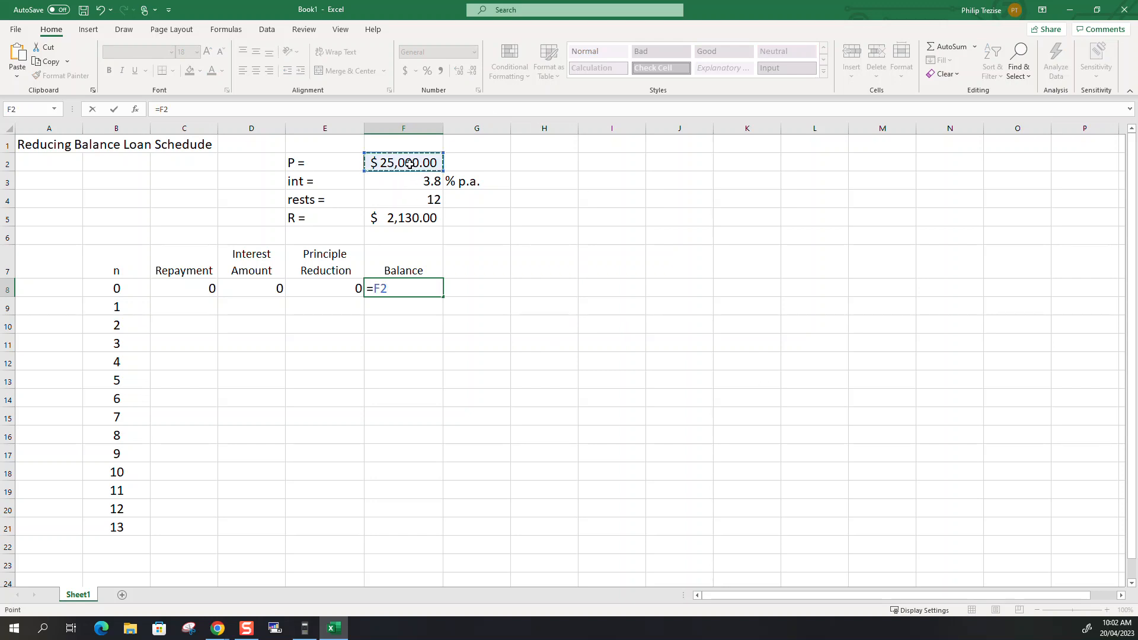
pyautogui.press('Return')
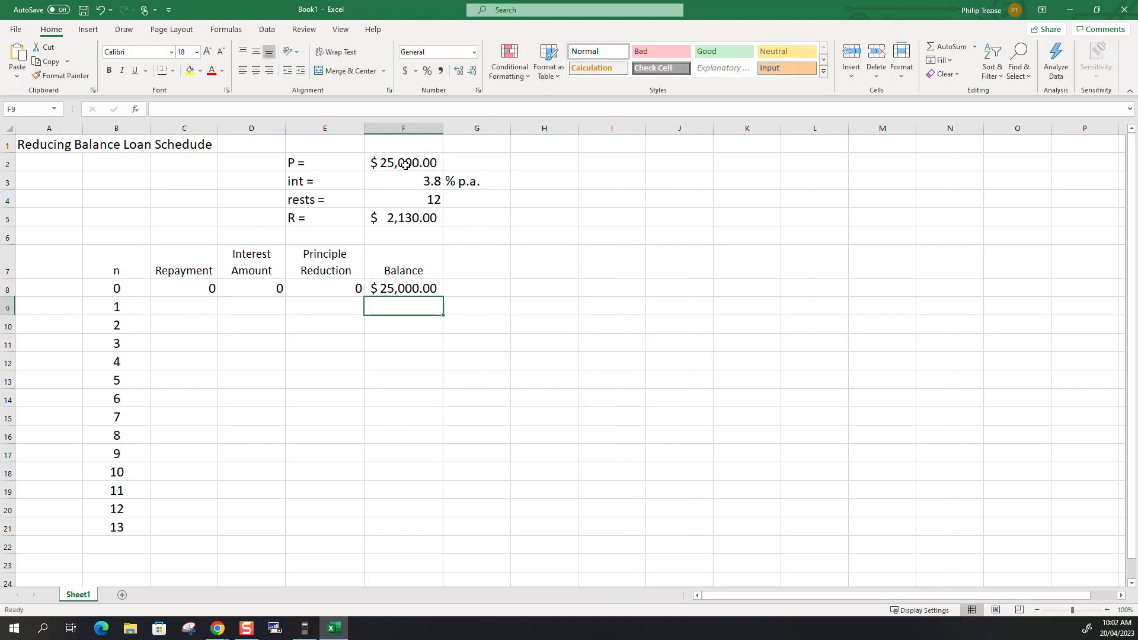
# Test the balance link by changing the principal in F2 to 350,020 and restoring it to 25000.
pyautogui.click(405, 165)
pyautogui.write('350,020')
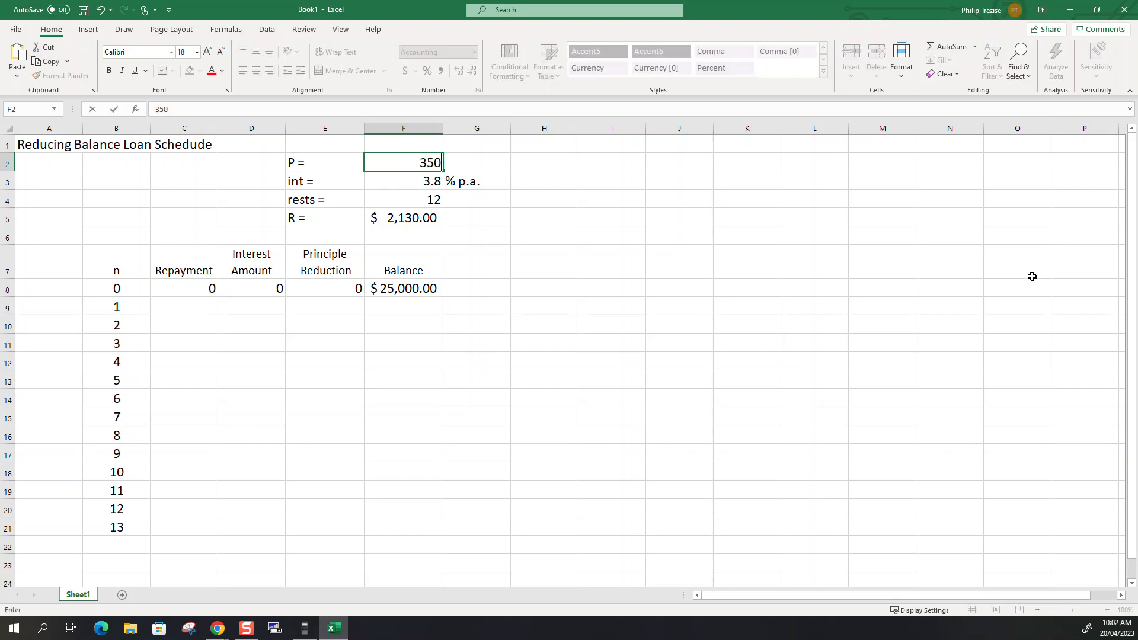
pyautogui.press('Return')
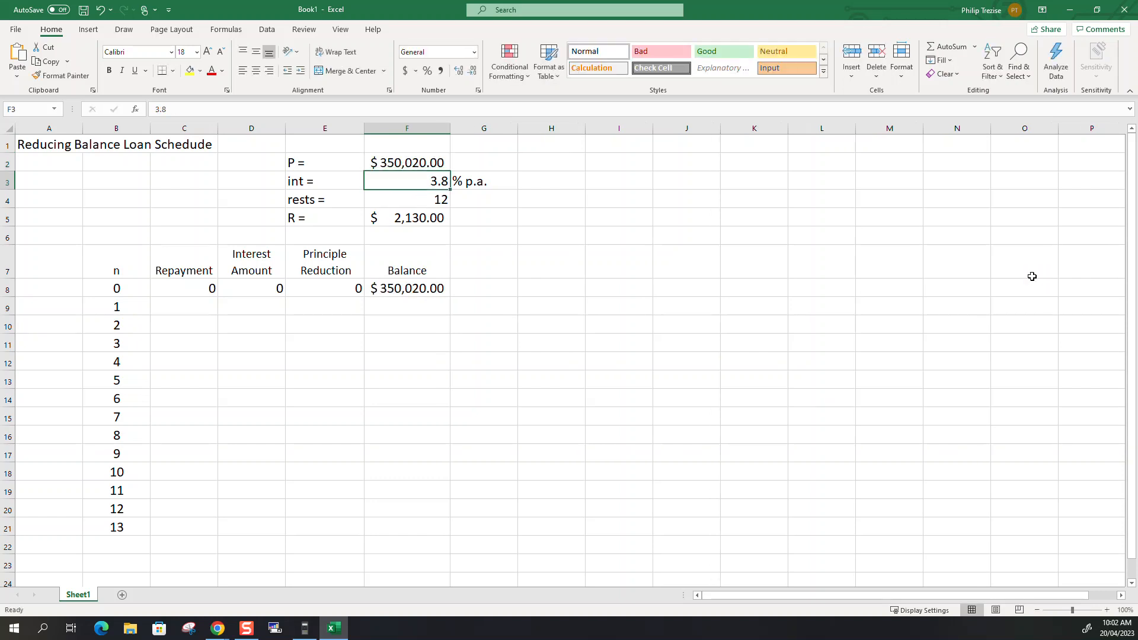
pyautogui.press('Up')
pyautogui.write('25000')
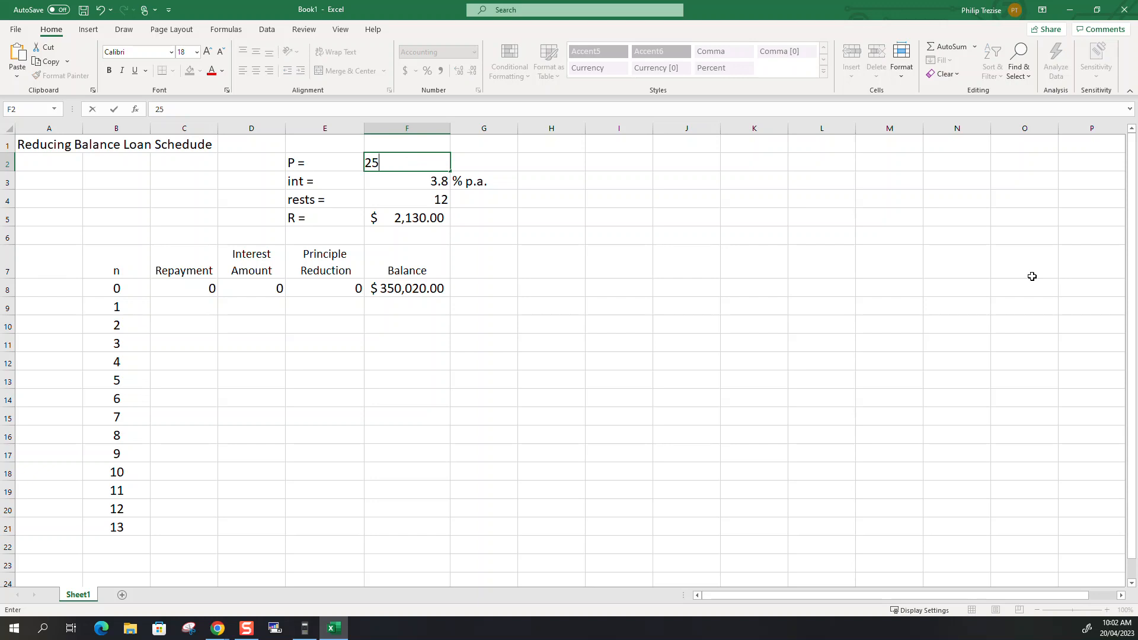
pyautogui.press('Return')
# Enter the first repayment in C9 as an absolute reference to the R value, =$F$5.
pyautogui.press('Down')
pyautogui.press('Down')
pyautogui.press('Down')
pyautogui.press('Down')
pyautogui.press('Down')
pyautogui.press('Down')
pyautogui.press('Left')
pyautogui.press('Left')
pyautogui.press('Left')
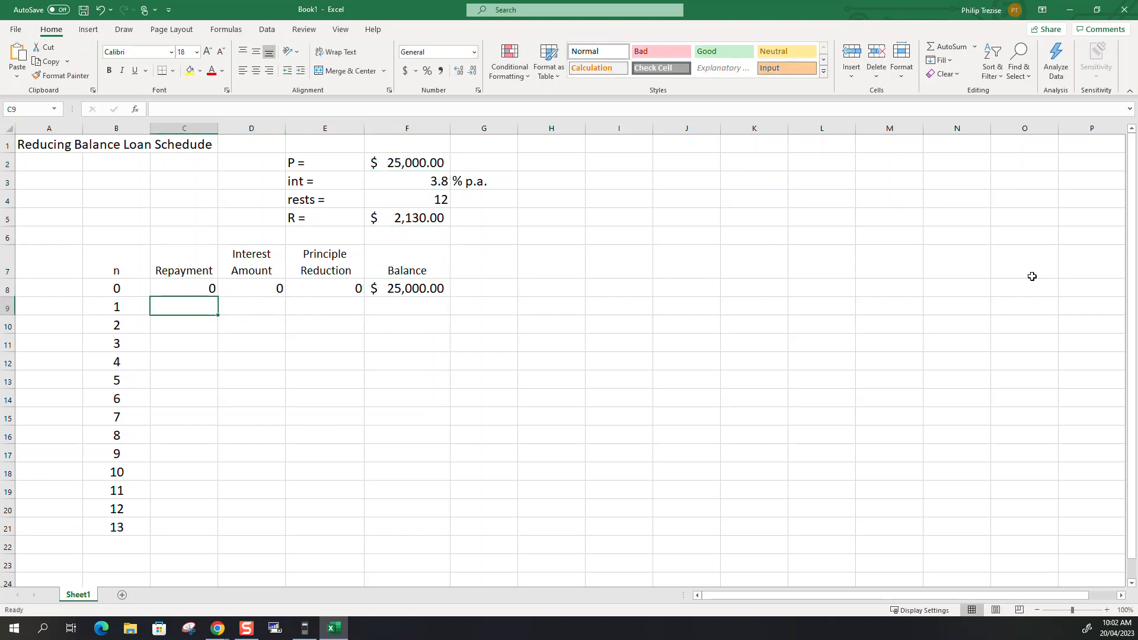
pyautogui.write('=')
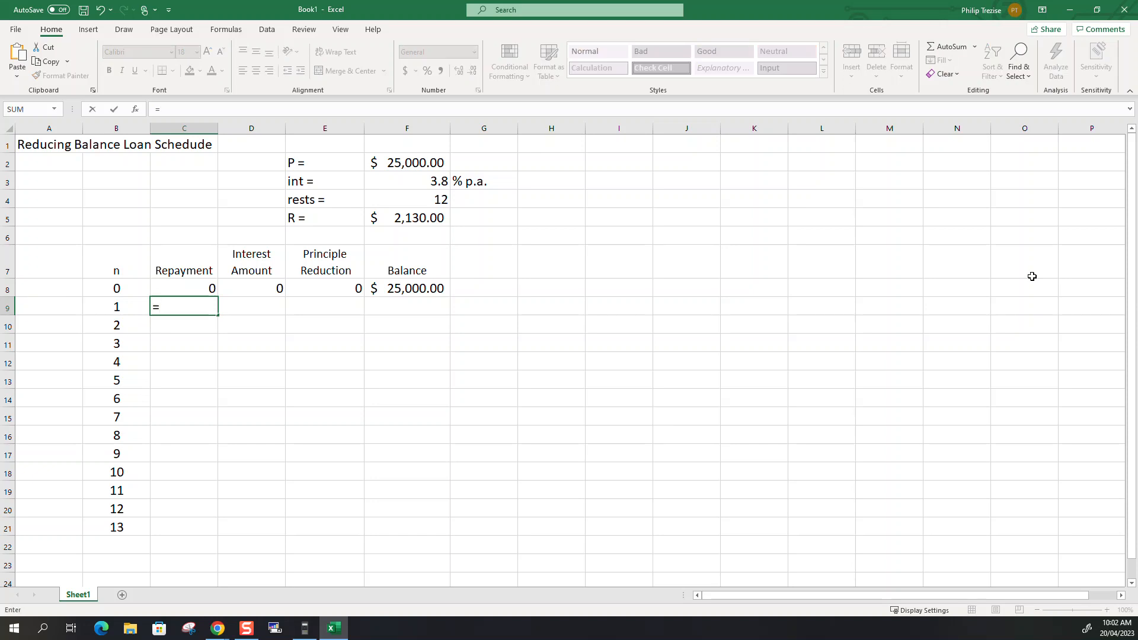
pyautogui.click(437, 214)
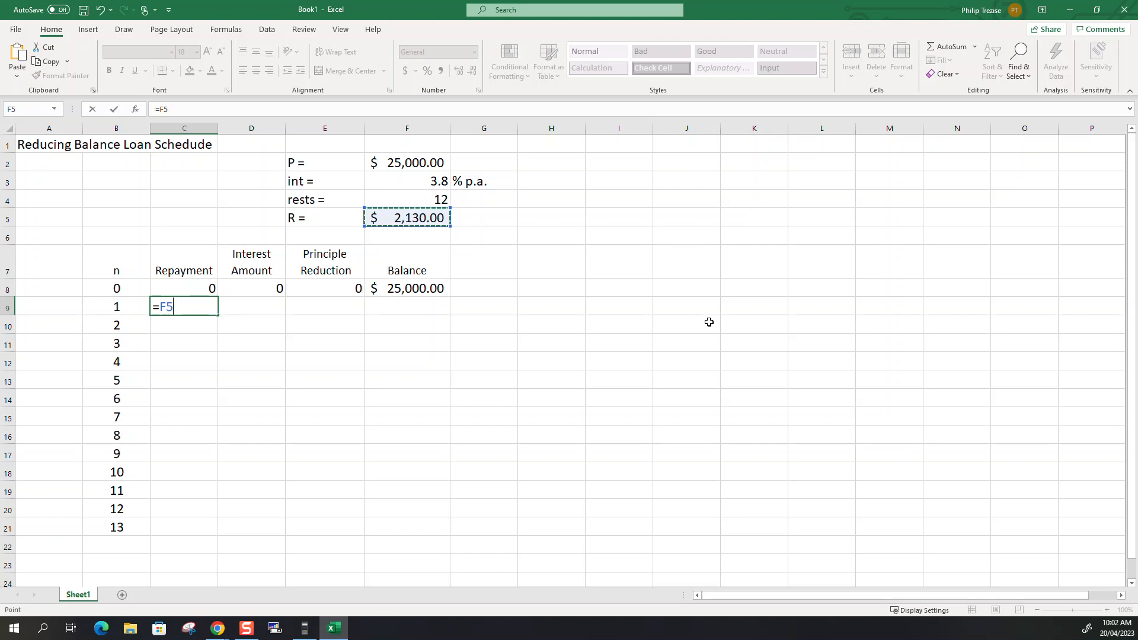
pyautogui.press('F2')
pyautogui.press('Left')
pyautogui.write('$F')
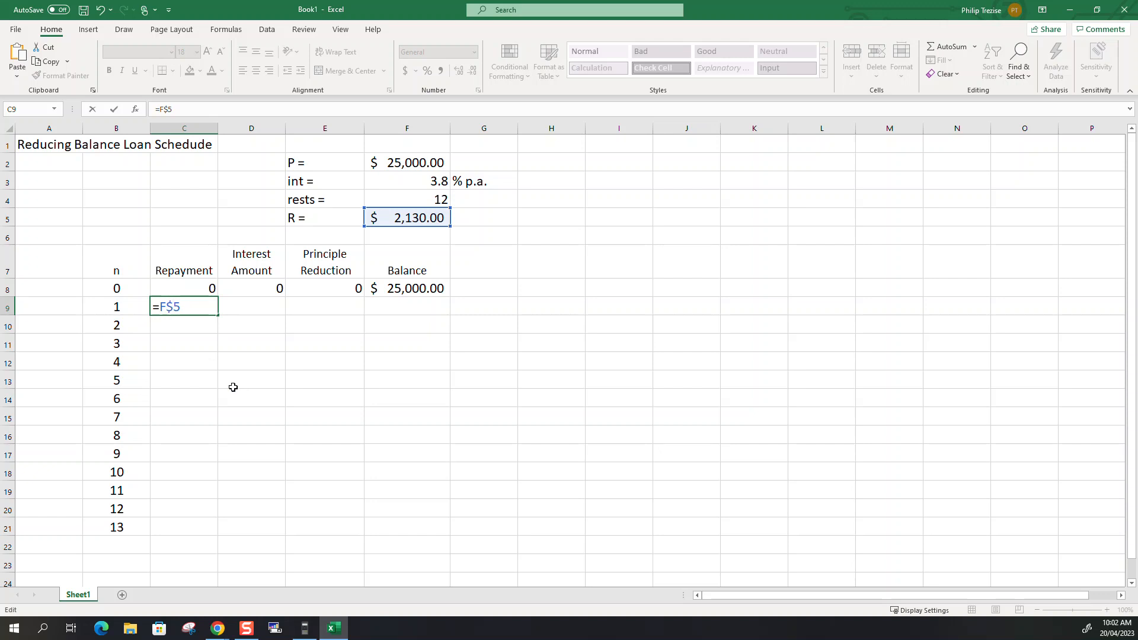
pyautogui.write('$')
pyautogui.press('Return')
# Copy the repayment formula from C9 down to C21 and check the copied references in C11 and C16.
pyautogui.click(198, 306)
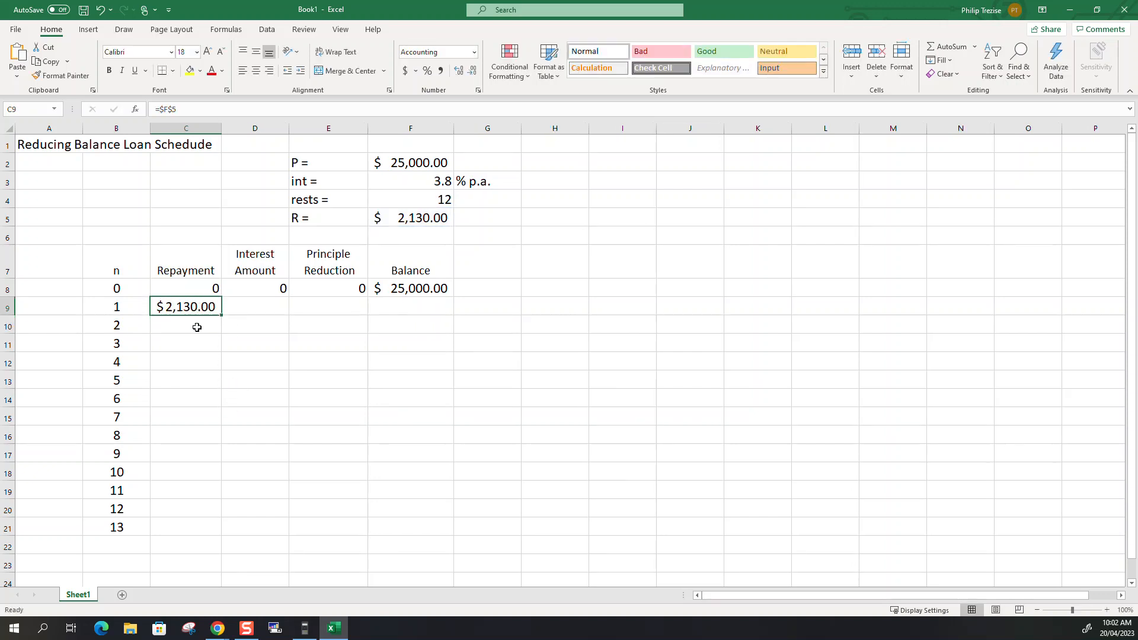
pyautogui.moveTo(223, 317); pyautogui.dragTo(208, 537)
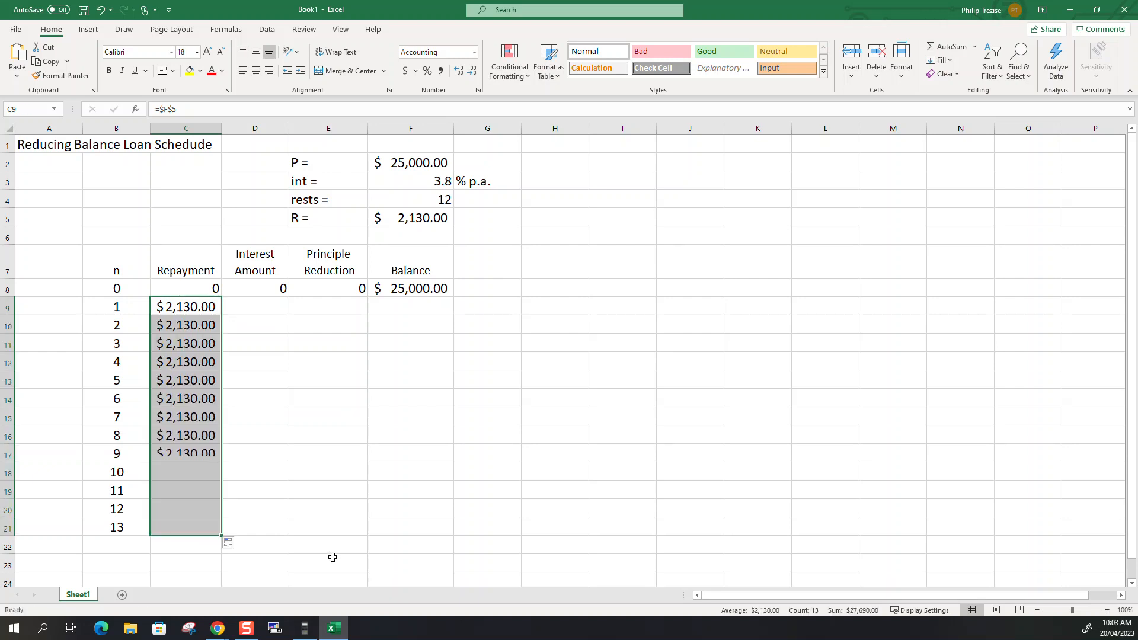
pyautogui.click(194, 344)
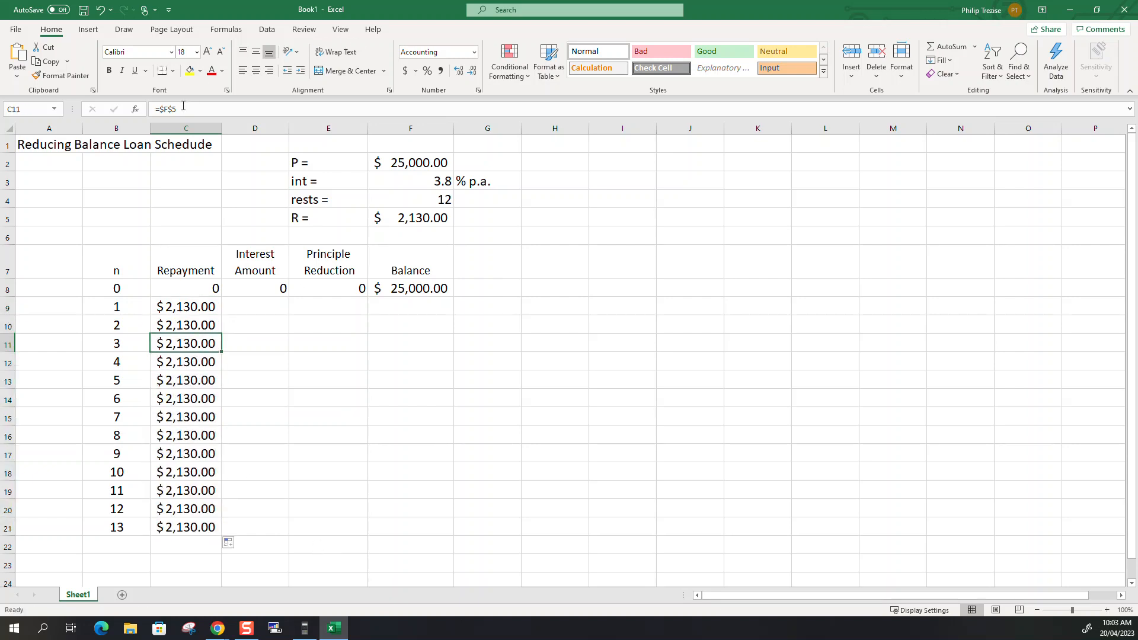
pyautogui.click(176, 440)
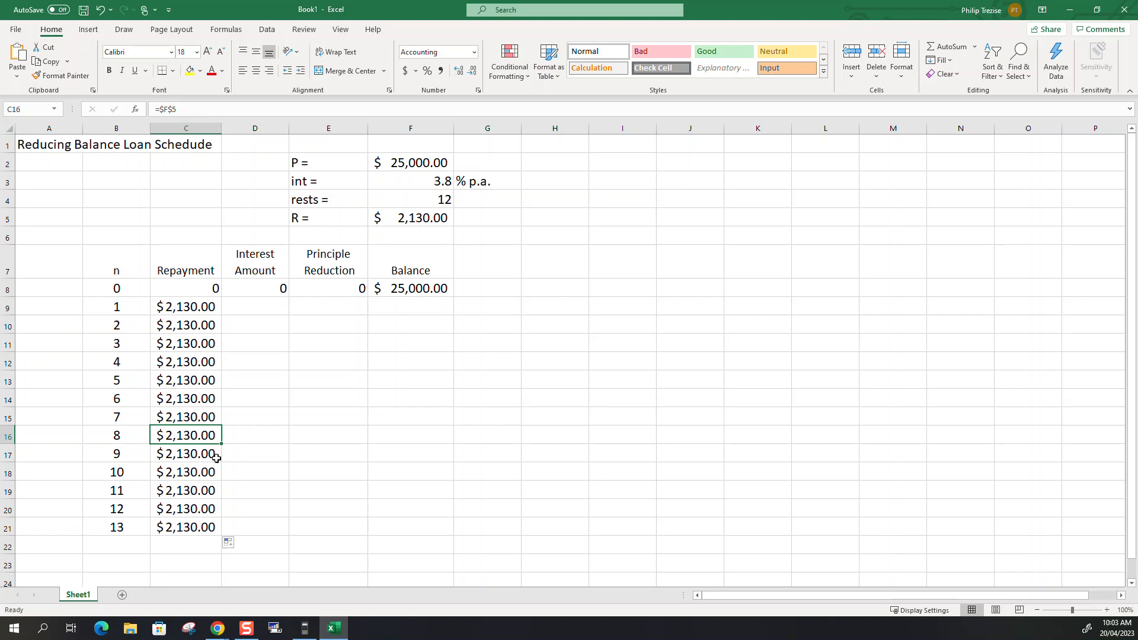
# Start the period 1 interest formula in D9 as =(F3/100)/F4*F8, using the interest rate, rests and opening balance.
pyautogui.click(243, 308)
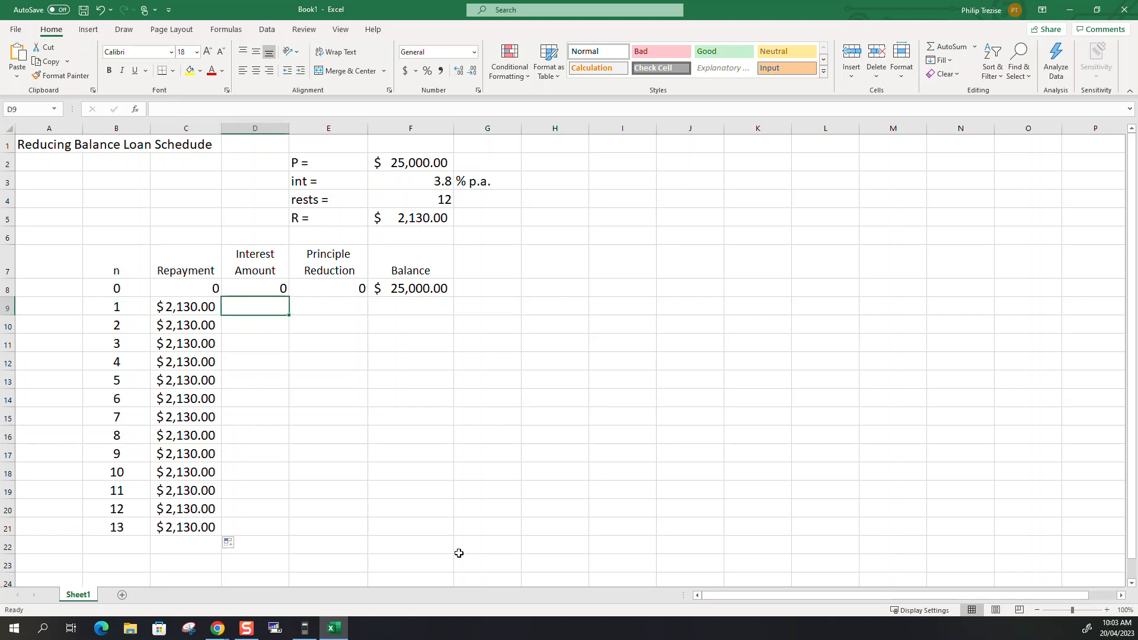
pyautogui.write('=')
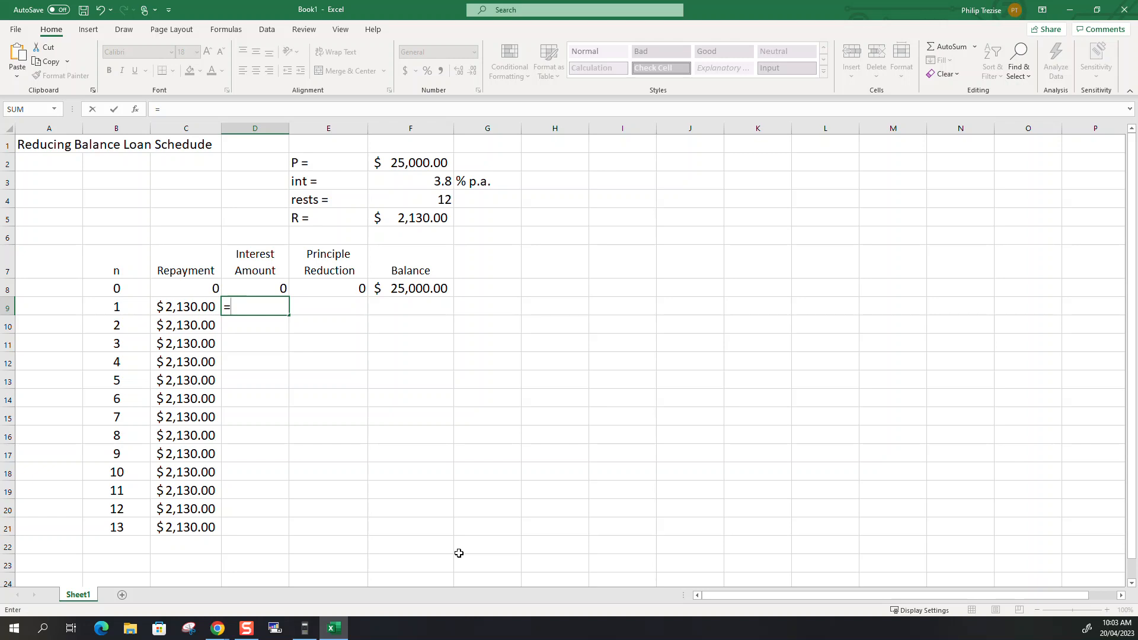
pyautogui.write('(')
pyautogui.click(404, 183)
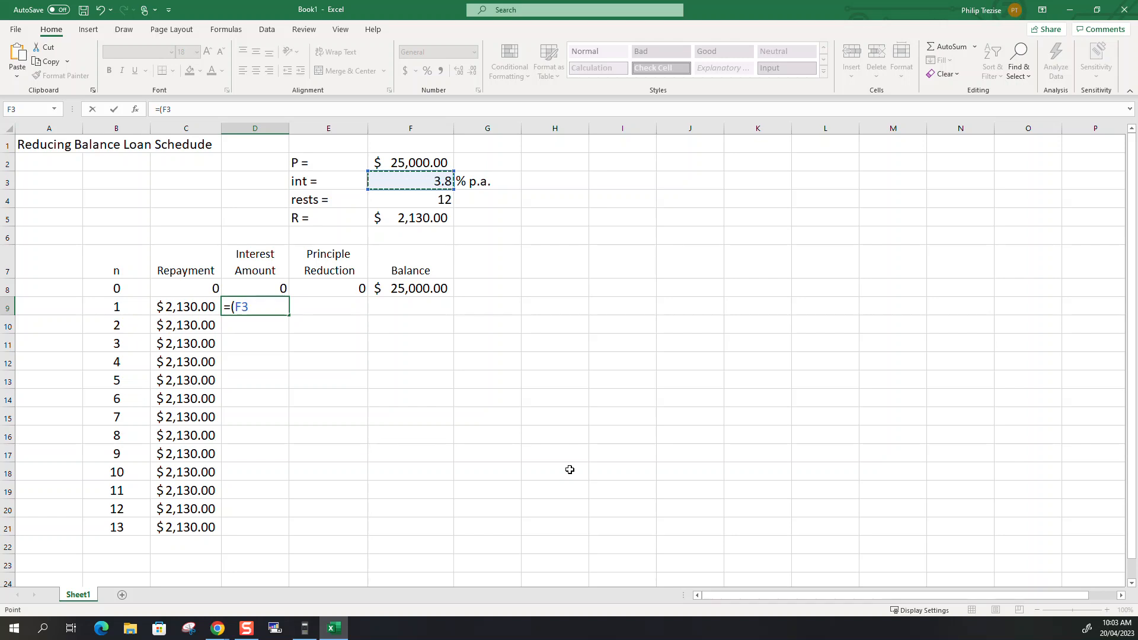
pyautogui.write('/100)/')
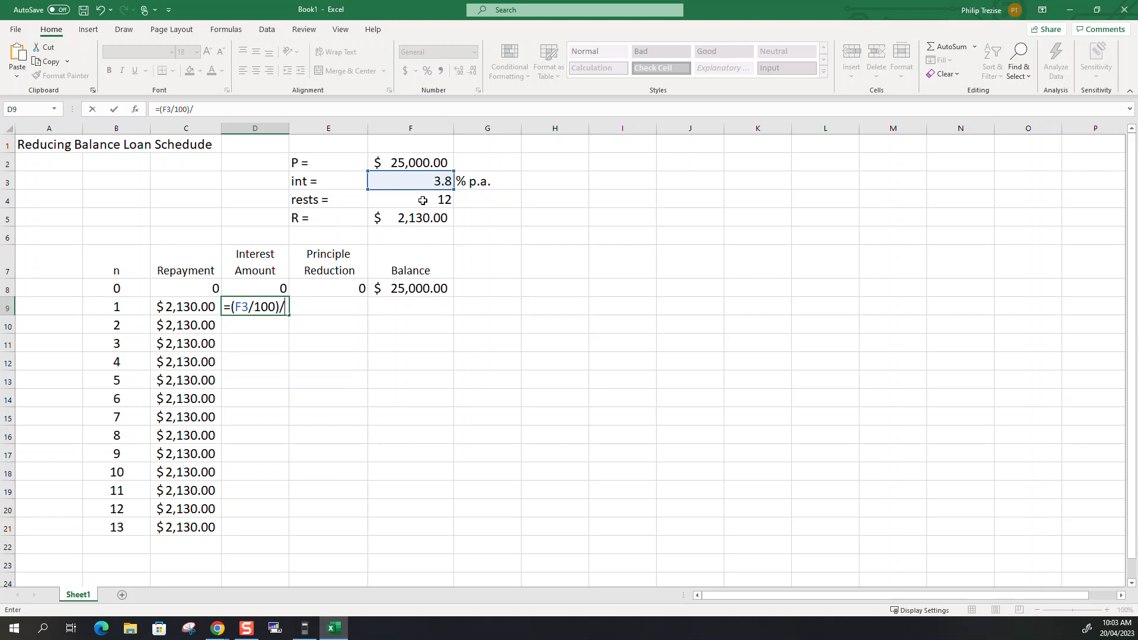
pyautogui.click(422, 200)
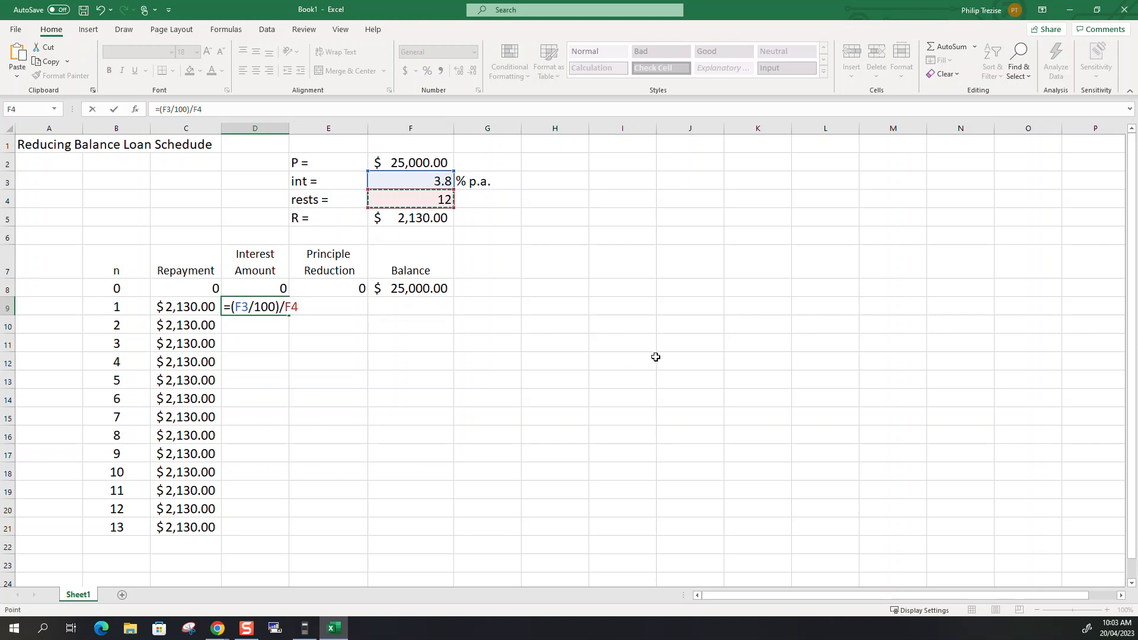
pyautogui.write('*')
pyautogui.click(382, 298)
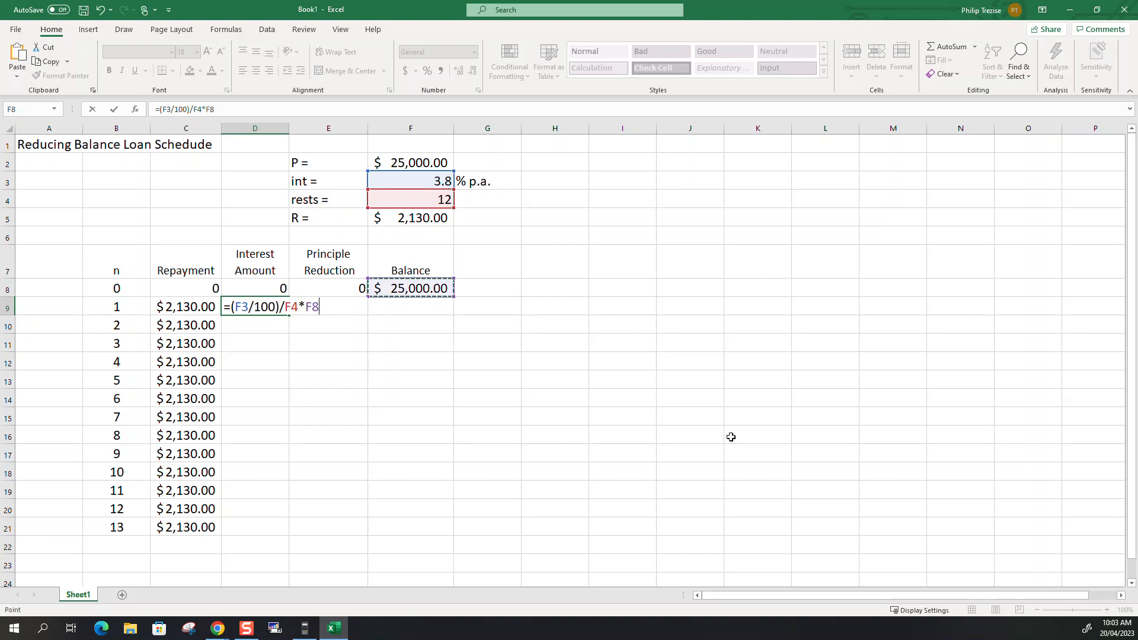
# Make the rate and rests references absolute in the D9 interest formula, giving =($F$3/100)/$F$4*F8.
pyautogui.click(236, 308)
pyautogui.write('$')
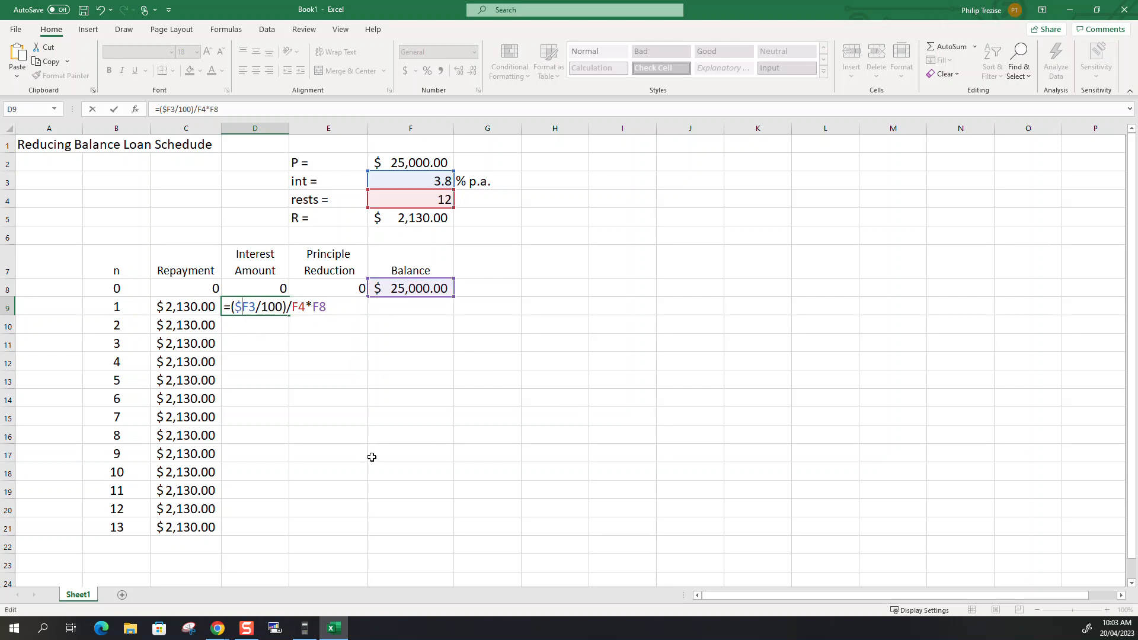
pyautogui.press('Right')
pyautogui.write('$')
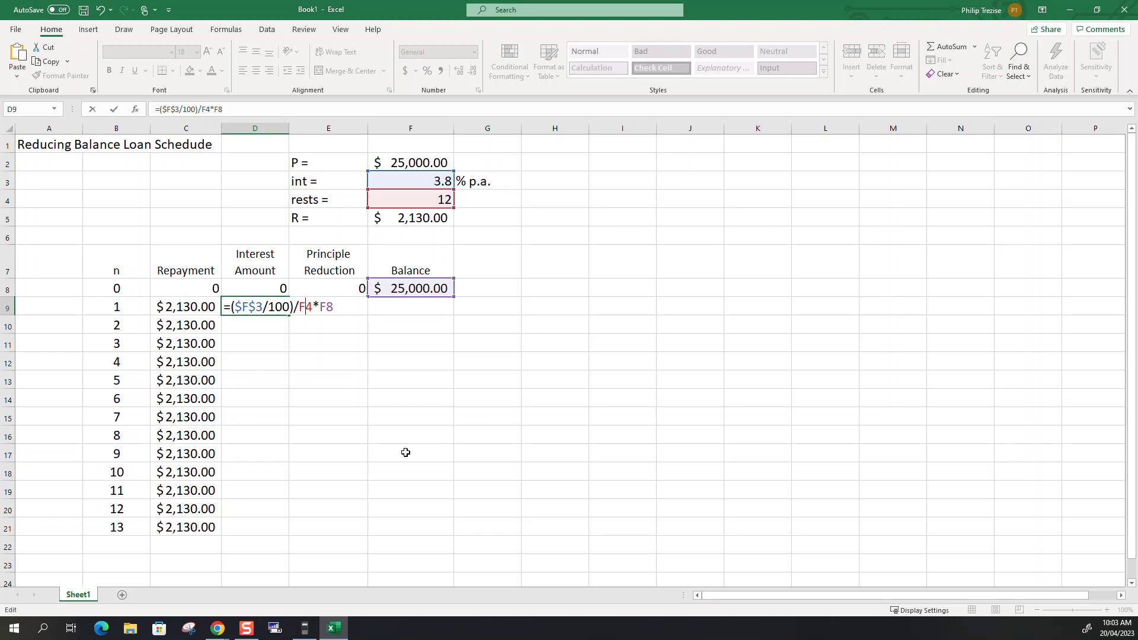
pyautogui.write('$')
pyautogui.press('Right')
pyautogui.write('$')
pyautogui.press('Return')
# Calculate the period 1 principal reduction in E9 as repayment minus interest with the formula =C9-D9.
pyautogui.click(335, 303)
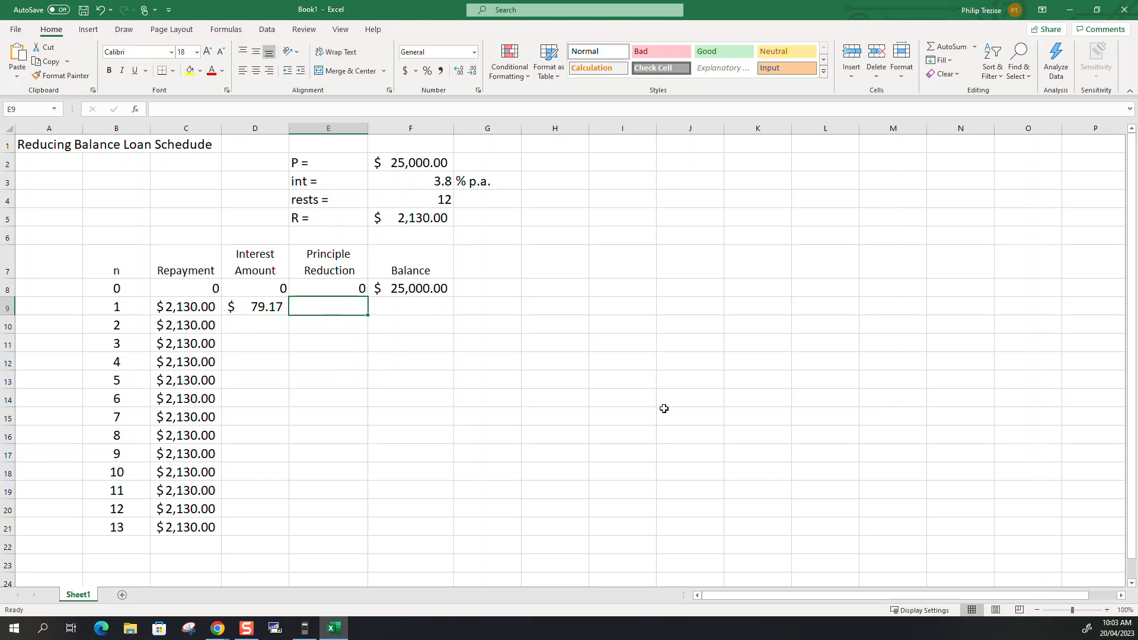
pyautogui.write('=')
pyautogui.click(177, 306)
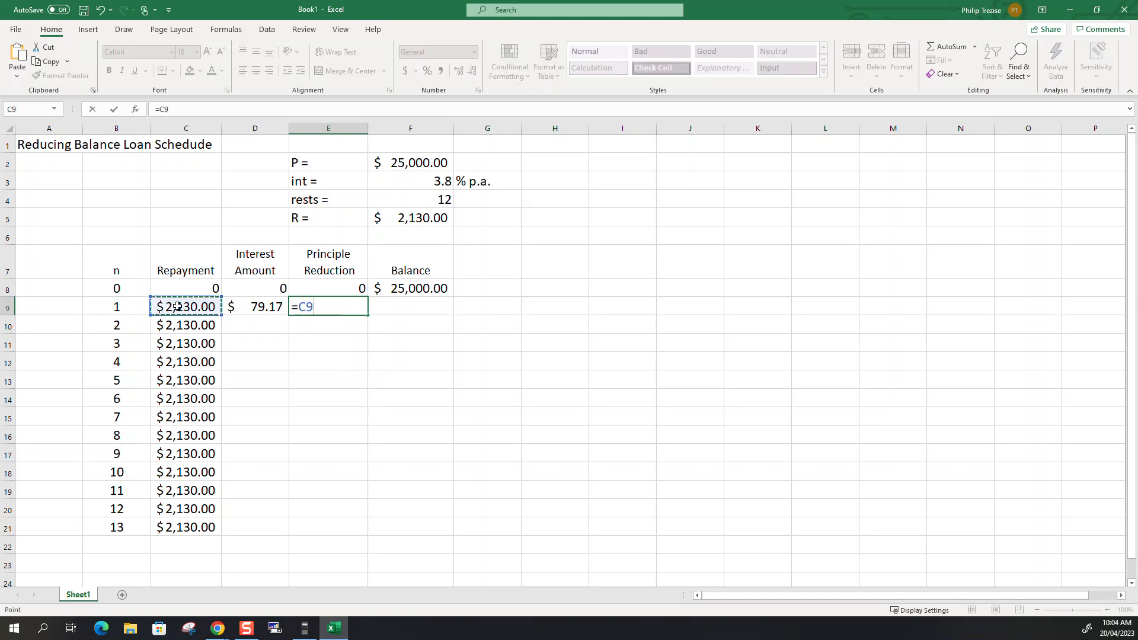
pyautogui.write('-')
pyautogui.click(249, 306)
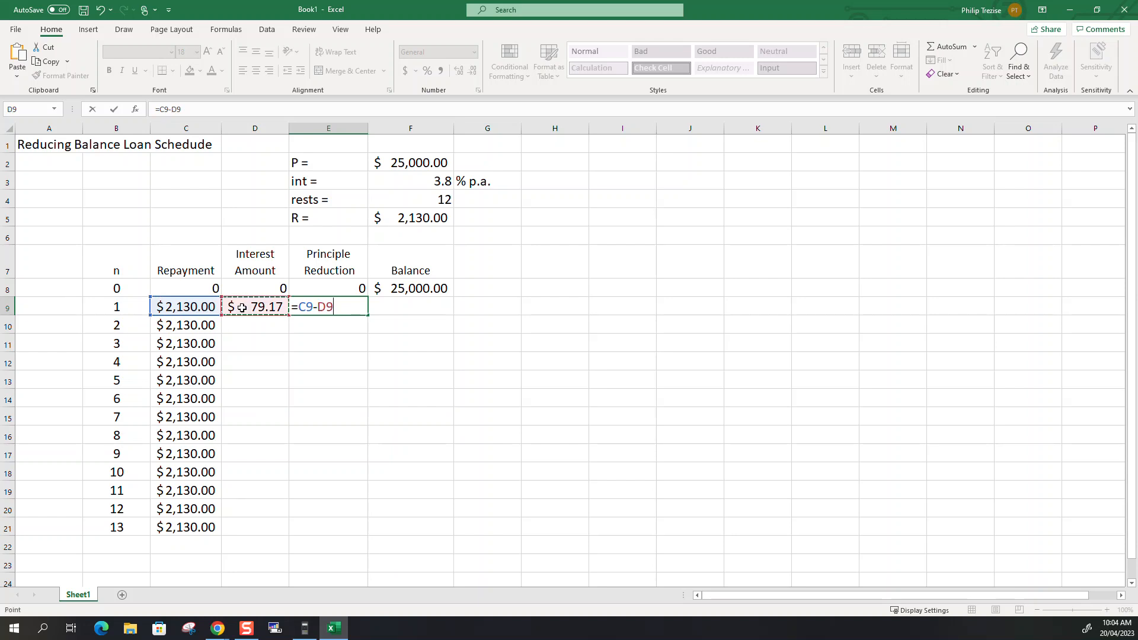
pyautogui.press('Return')
# Calculate the period 1 balance in F9 as the previous balance minus the principal reduction, =F8-E9.
pyautogui.press('Up')
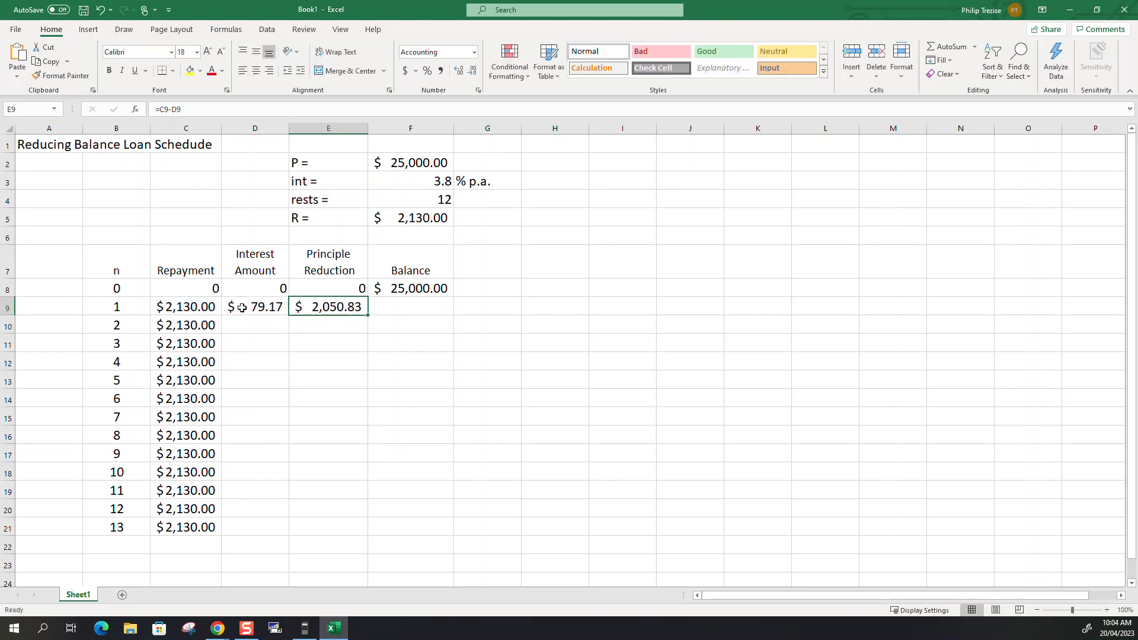
pyautogui.press('Right')
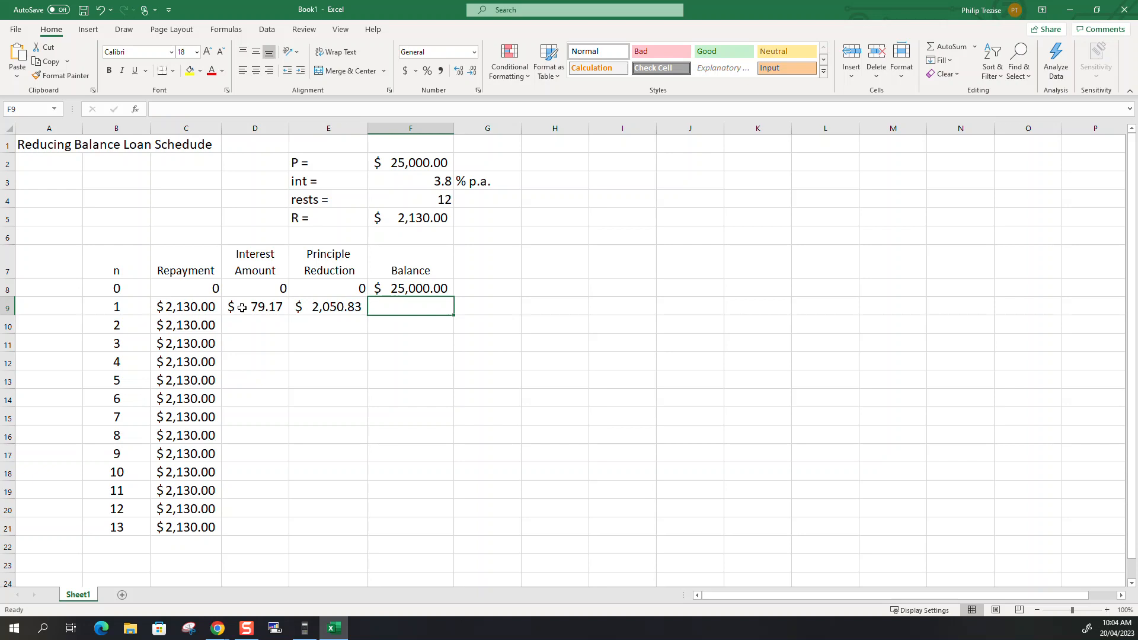
pyautogui.write('=')
pyautogui.click(449, 285)
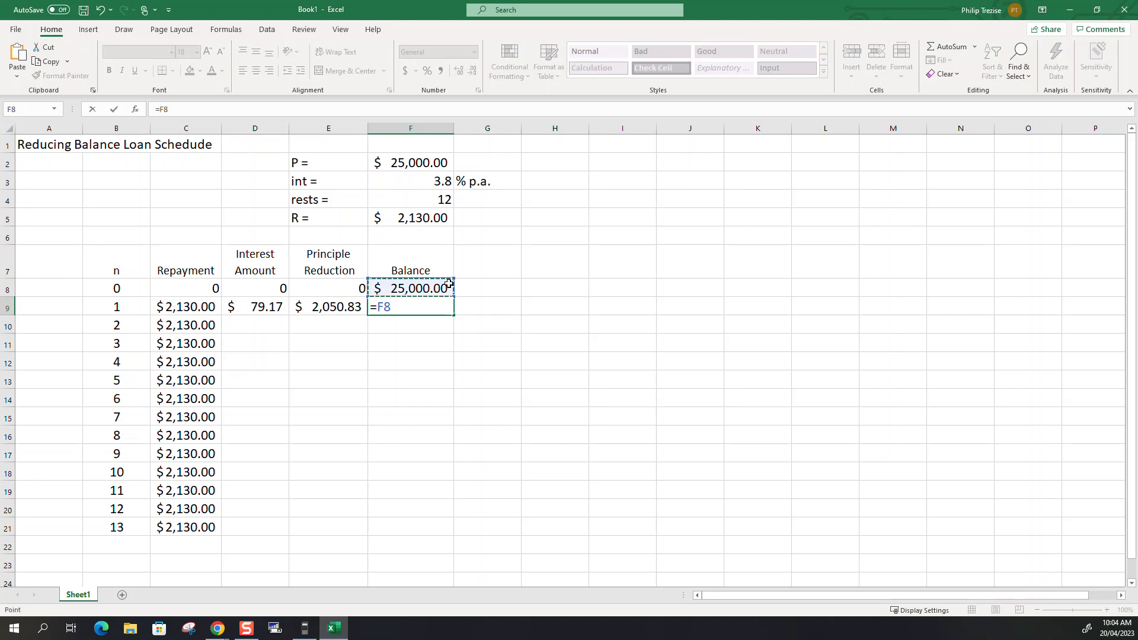
pyautogui.write('-')
pyautogui.click(318, 312)
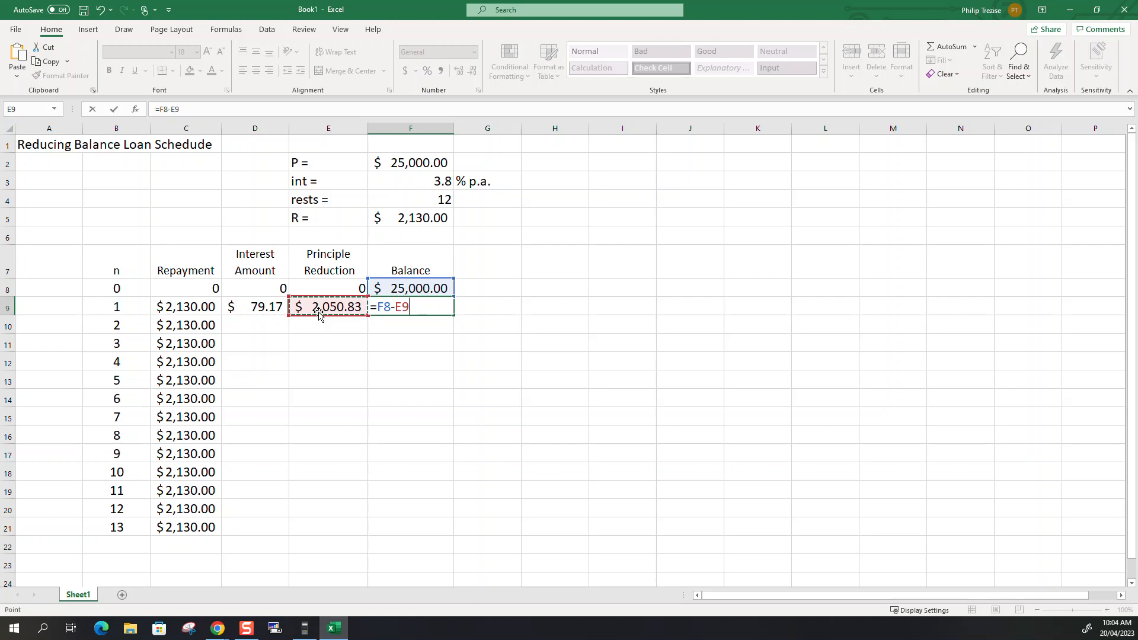
pyautogui.press('Return')
# Copy the interest, principal reduction and balance formulas from D9:F9 down to row 21.
pyautogui.click(407, 310)
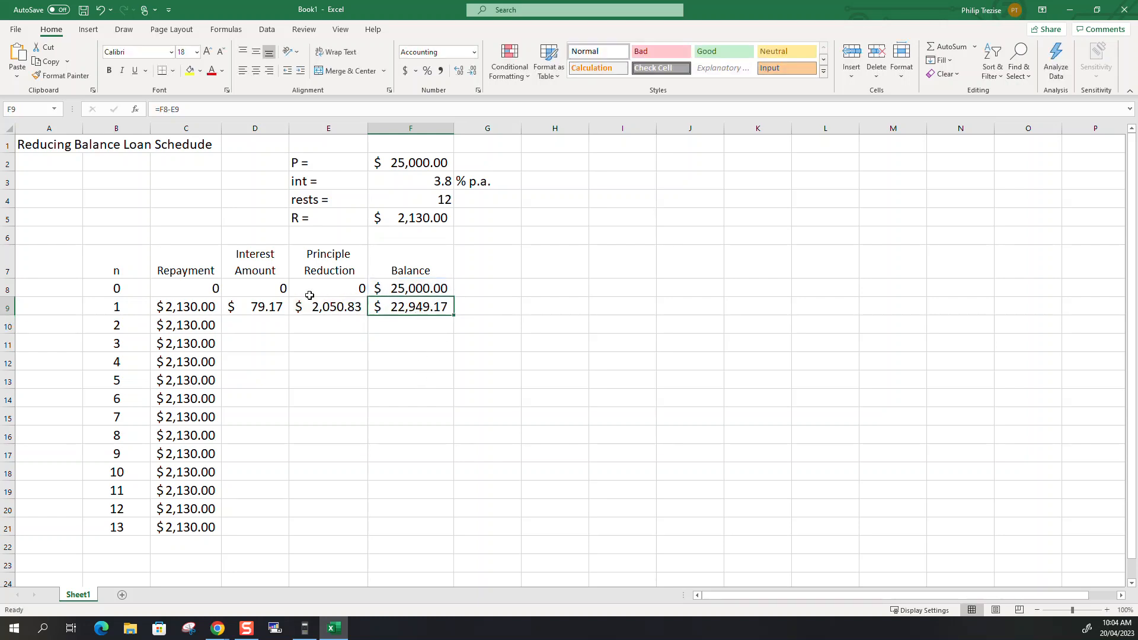
pyautogui.moveTo(254, 307); pyautogui.dragTo(444, 530)
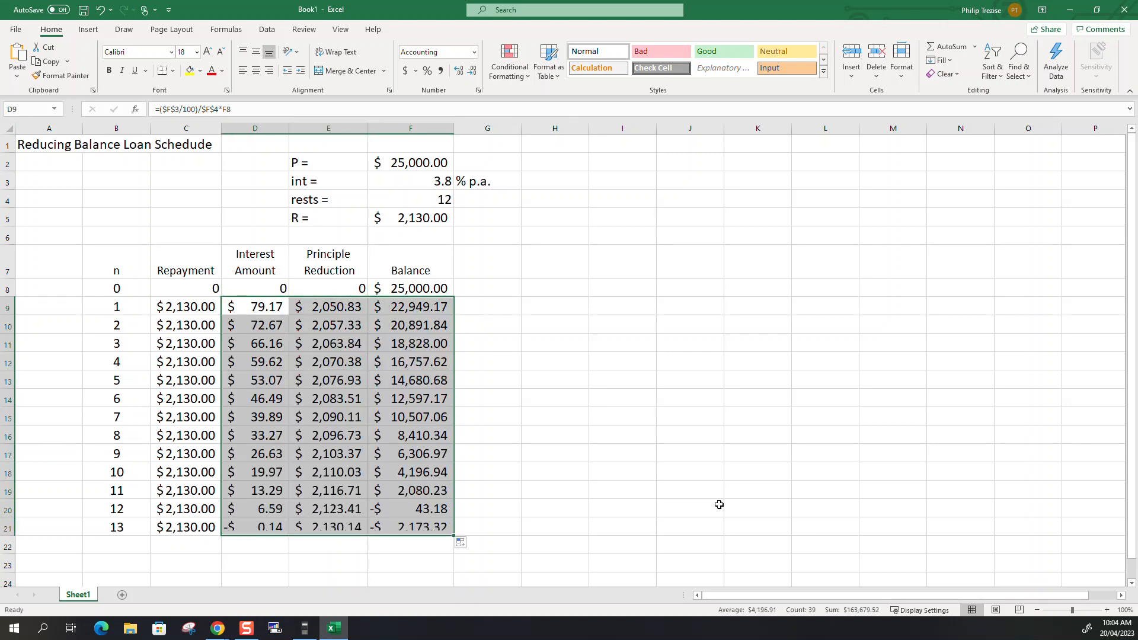
pyautogui.click(600, 406)
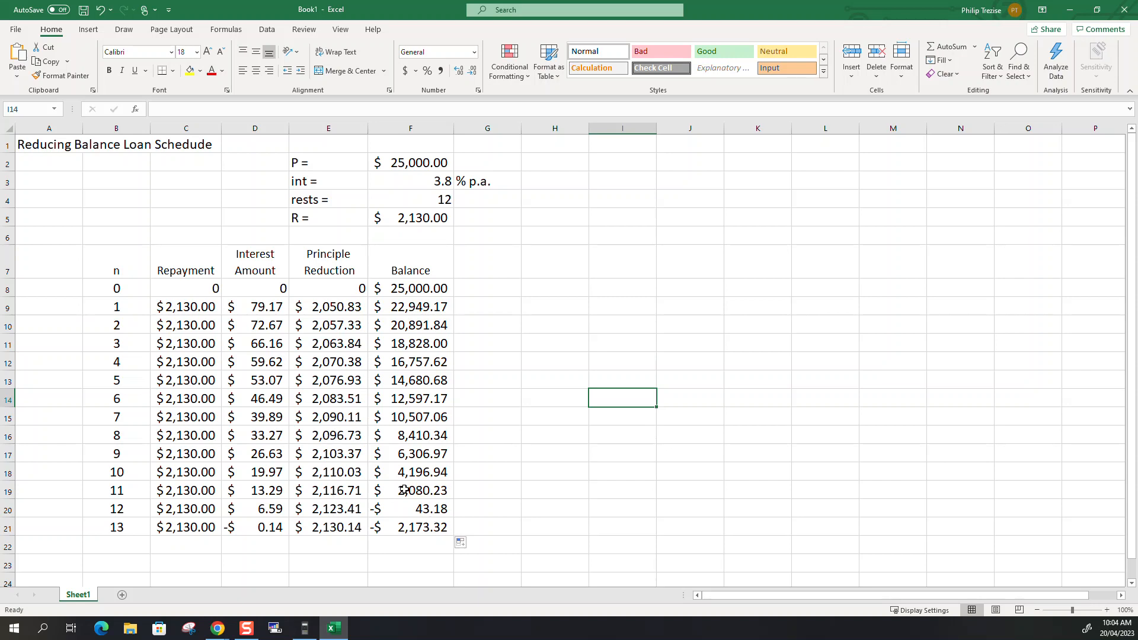
# Check the period 12 balance in F20 and clear the period 13 entries in B21:F21.
pyautogui.click(422, 511)
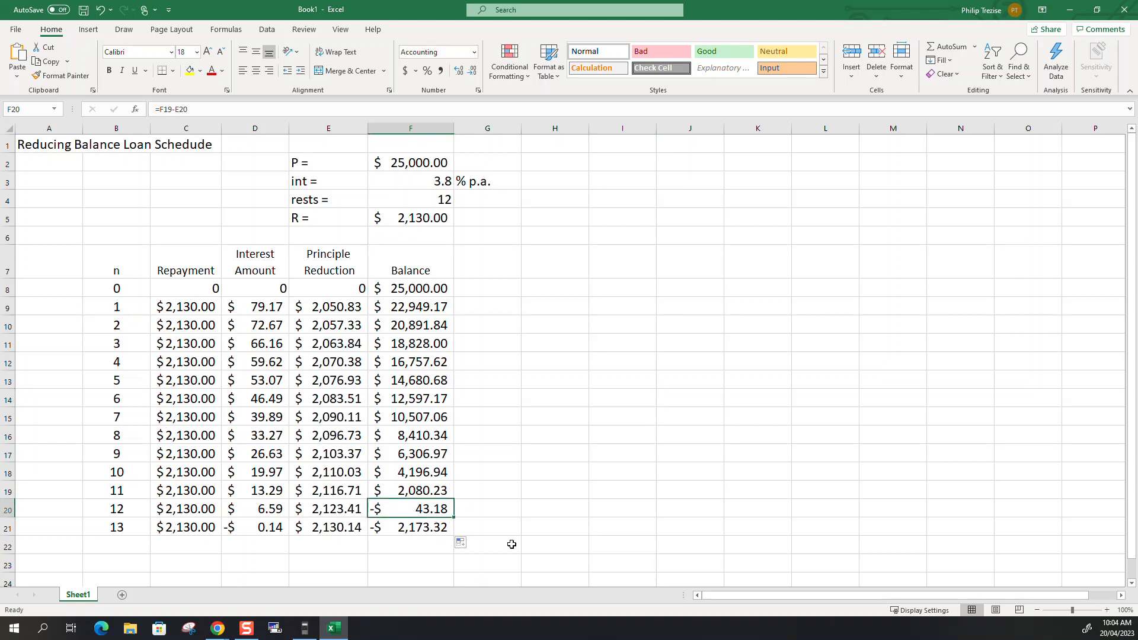
pyautogui.moveTo(146, 528); pyautogui.dragTo(415, 526)
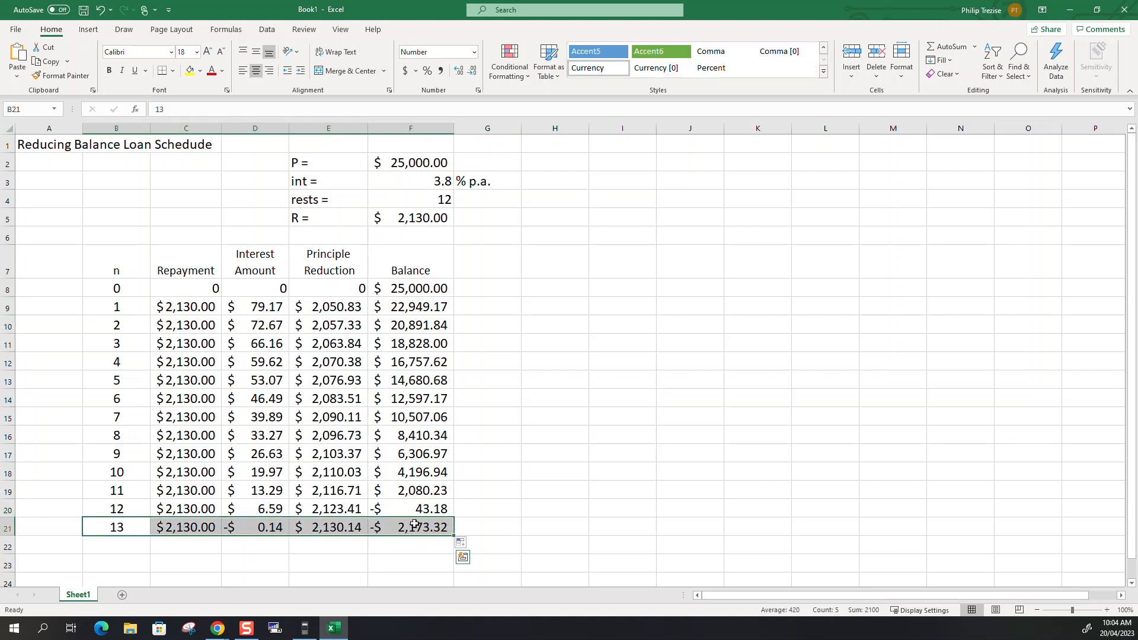
pyautogui.press('Delete')
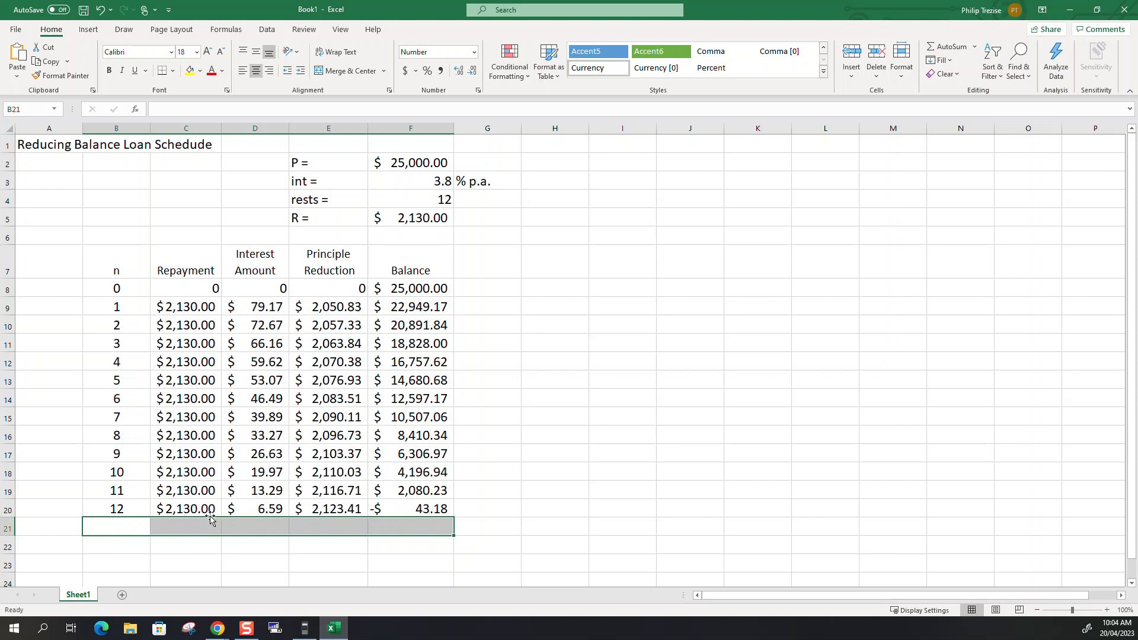
# Enter the label "Final Payment" in C22 below the schedule.
pyautogui.click(177, 511)
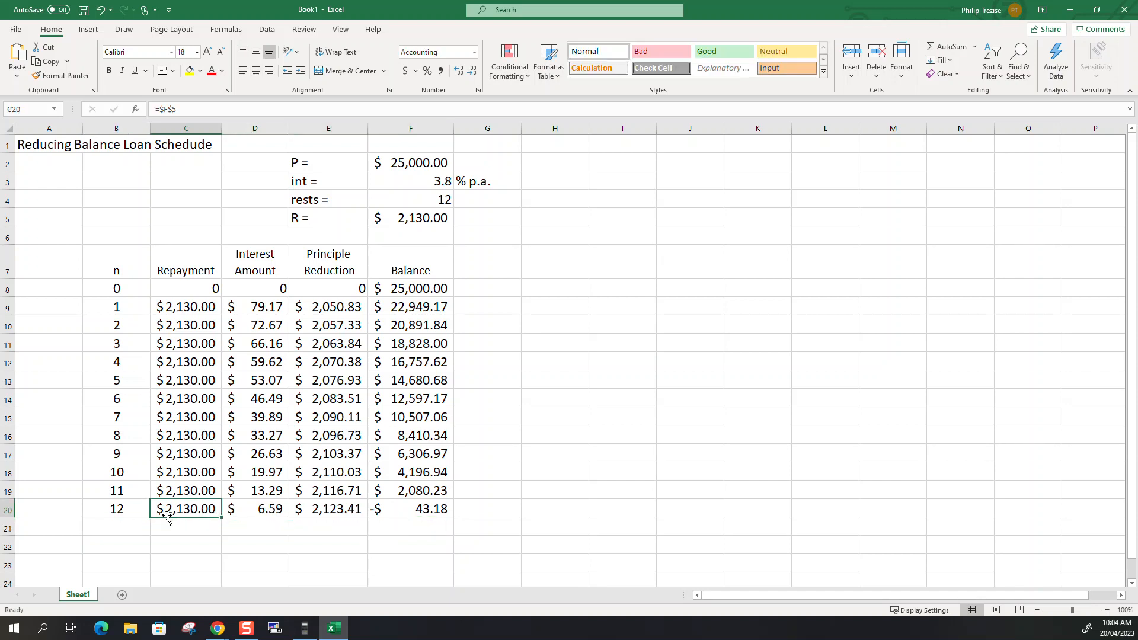
pyautogui.click(180, 545)
pyautogui.write('Final Paymant')
pyautogui.press('BackSpace')
pyautogui.press('BackSpace')
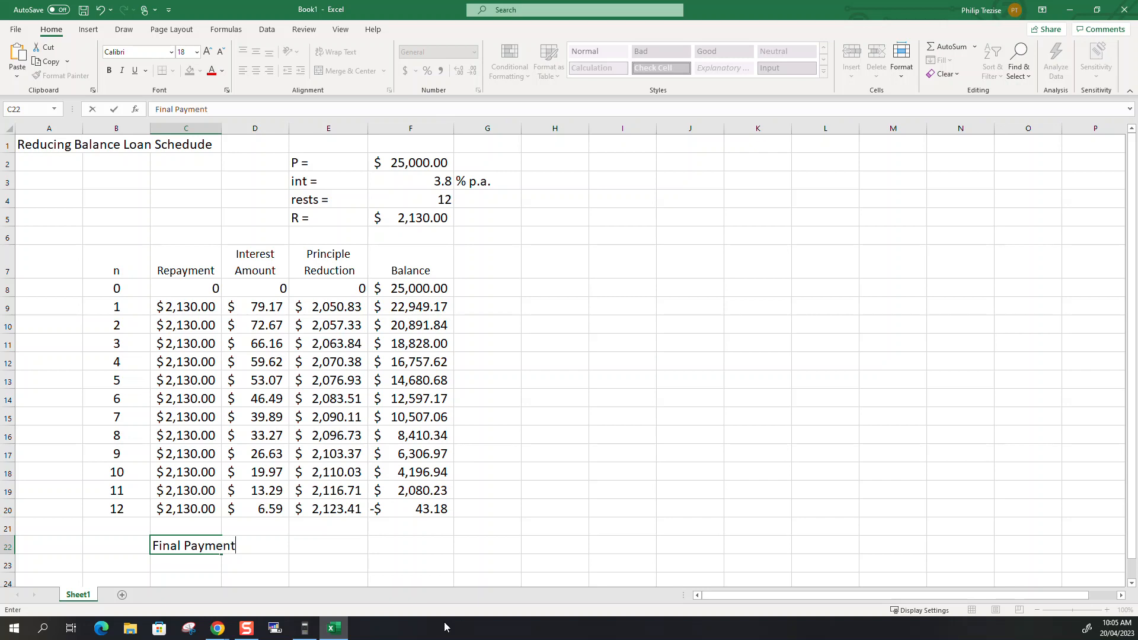
# Calculate the final payment in E22 as the last repayment plus the closing balance, =C20+F20.
pyautogui.press('Tab')
pyautogui.press('Tab')
pyautogui.write('=')
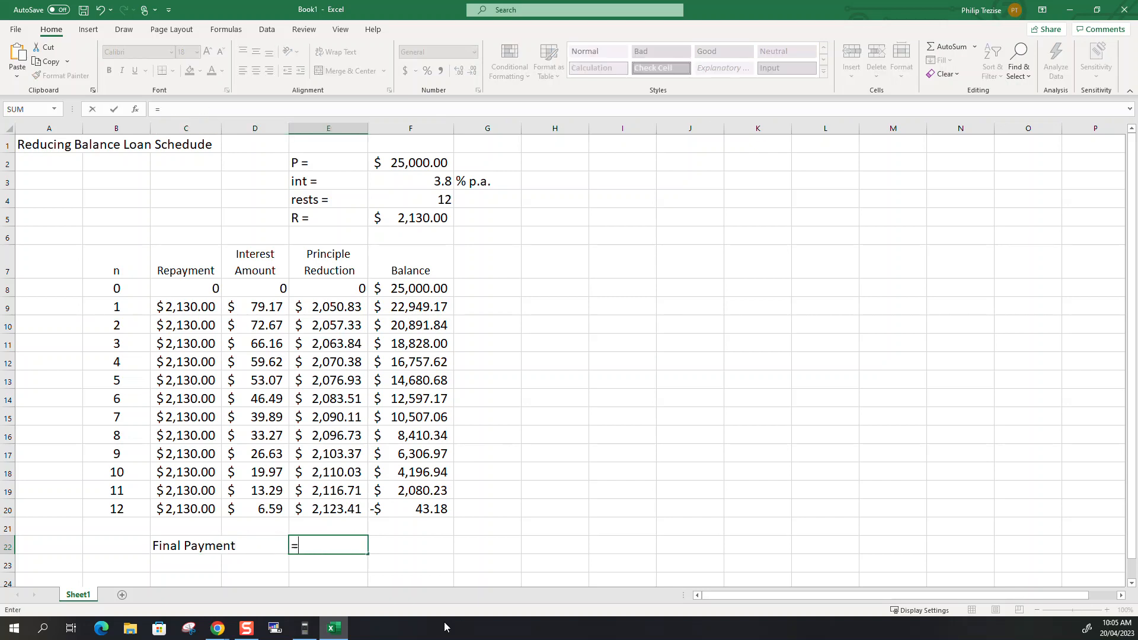
pyautogui.click(196, 508)
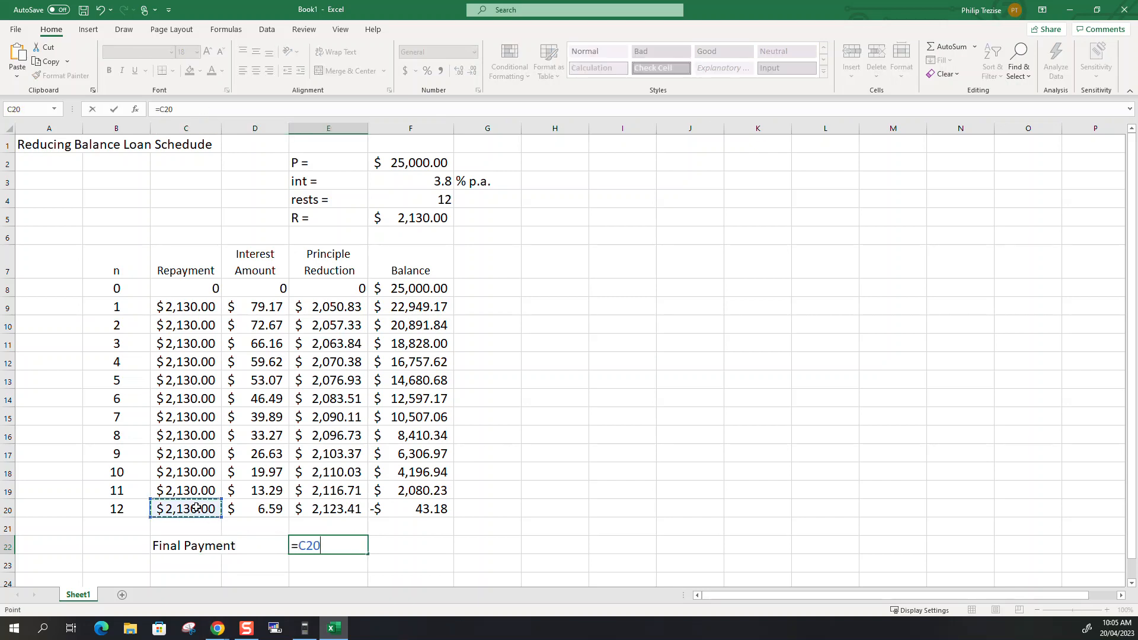
pyautogui.write('+')
pyautogui.click(431, 511)
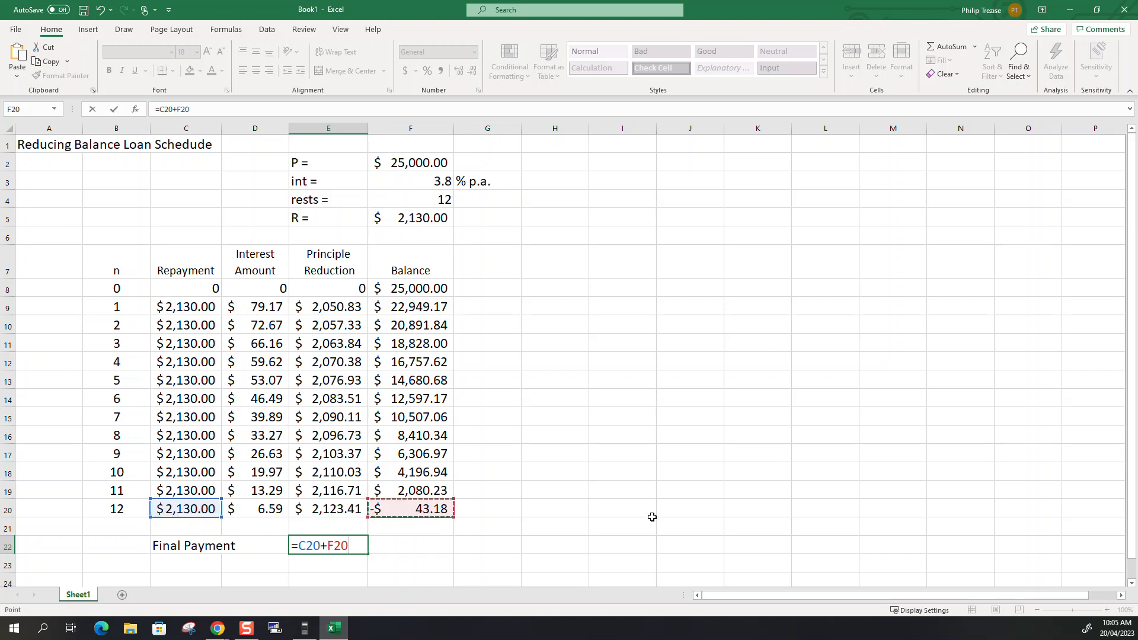
pyautogui.press('Return')
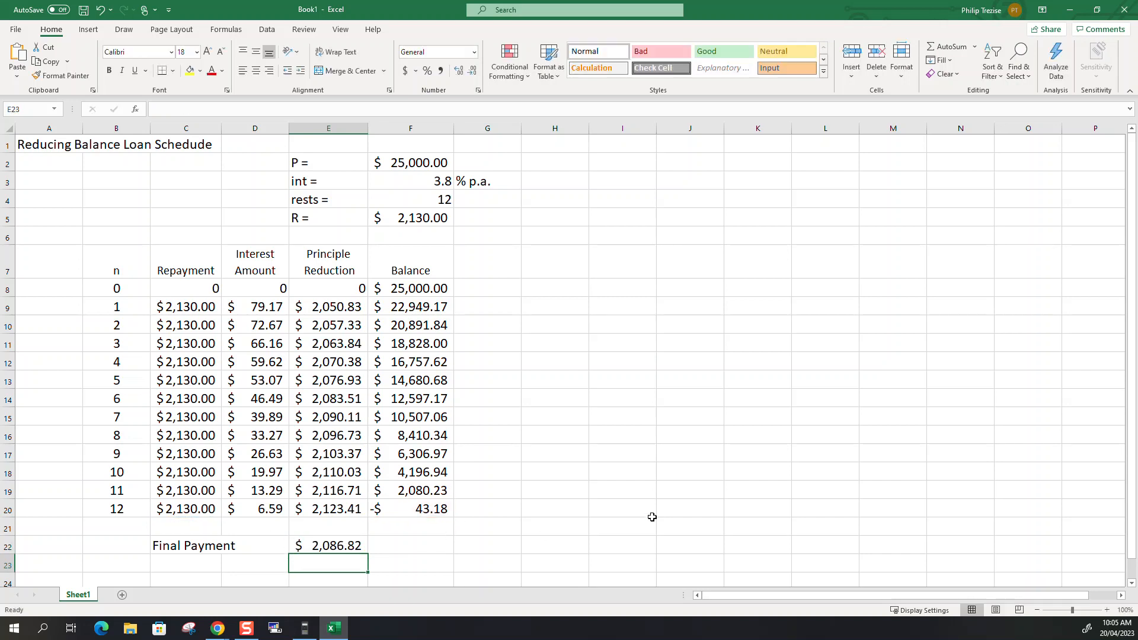
# Examine how the final payment in E22 relates to the period 11 balance and the period 12 repayment, interest and balance.
pyautogui.click(416, 490)
pyautogui.click(263, 510)
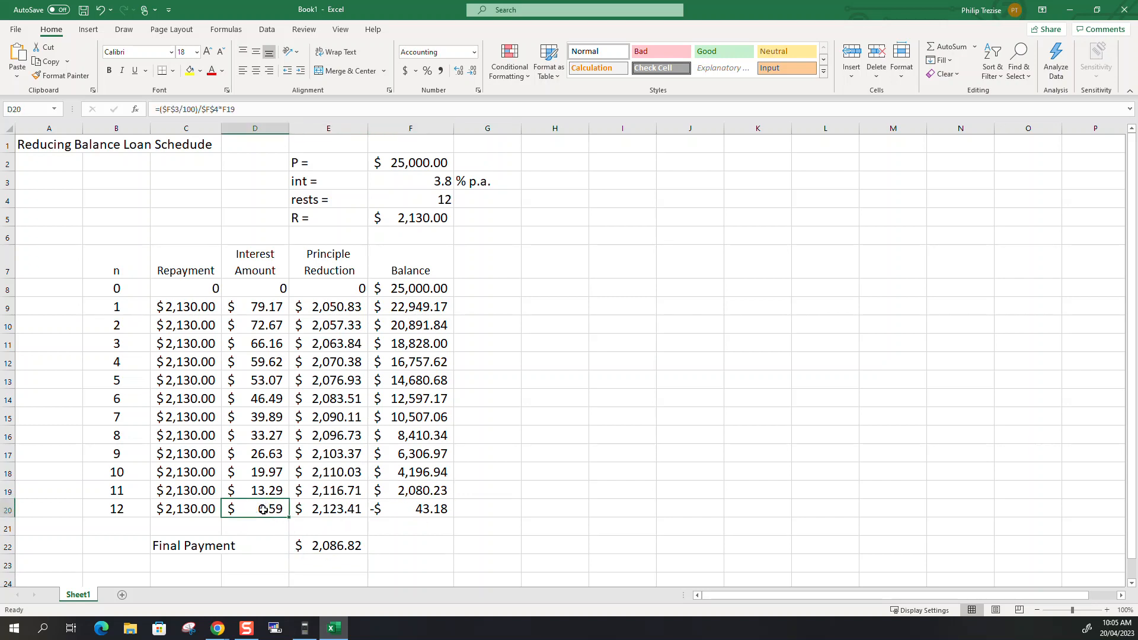
pyautogui.click(323, 545)
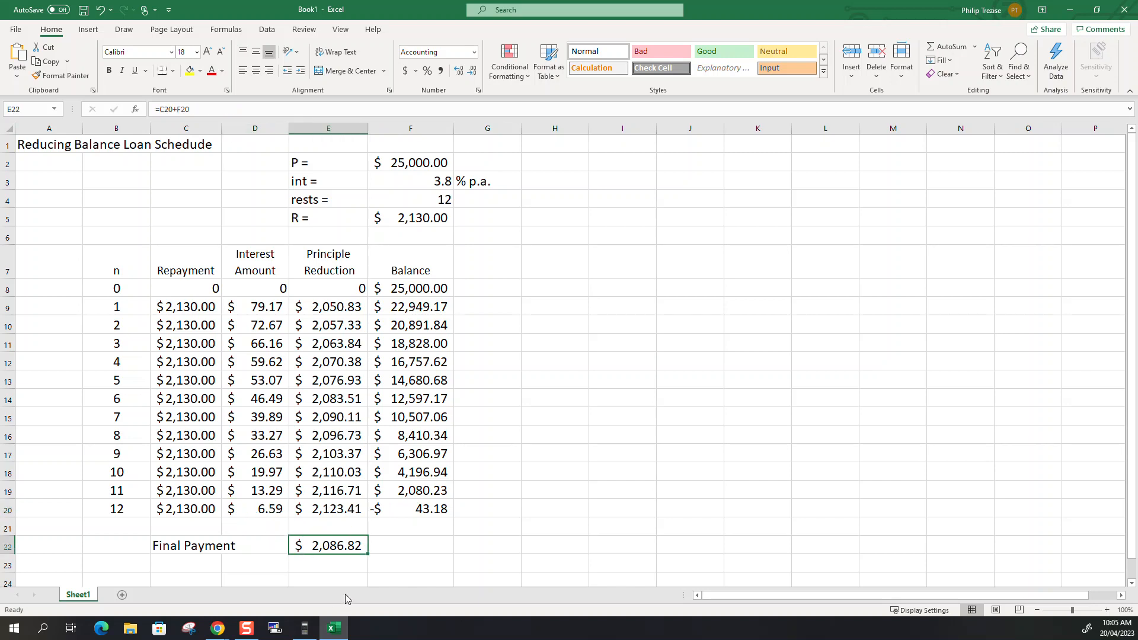
pyautogui.click(190, 514)
pyautogui.click(415, 508)
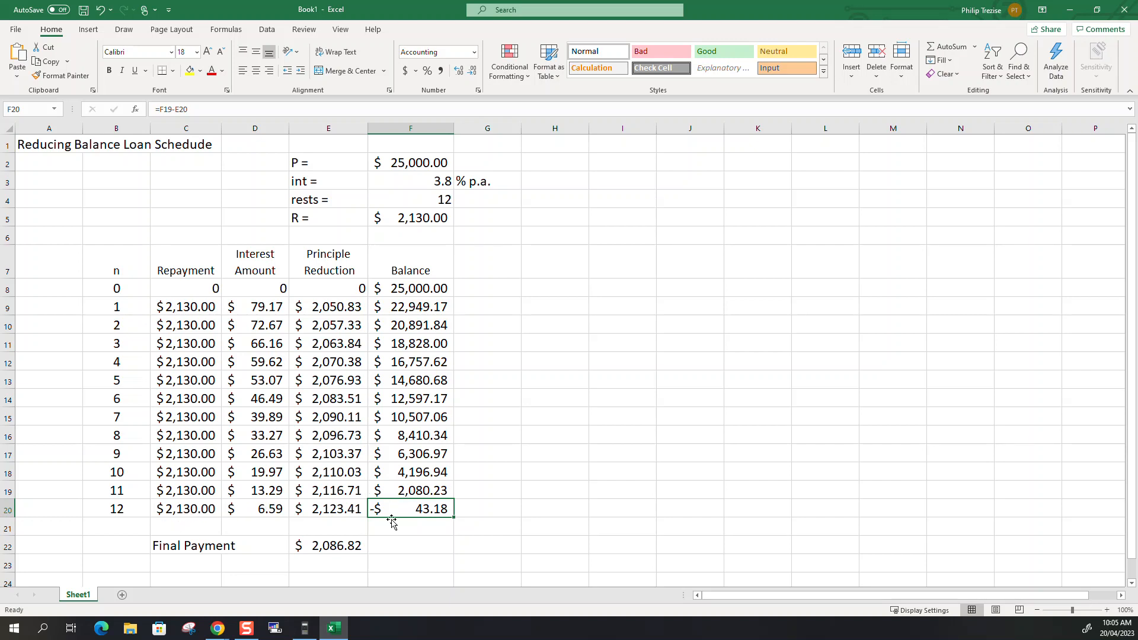
pyautogui.click(435, 488)
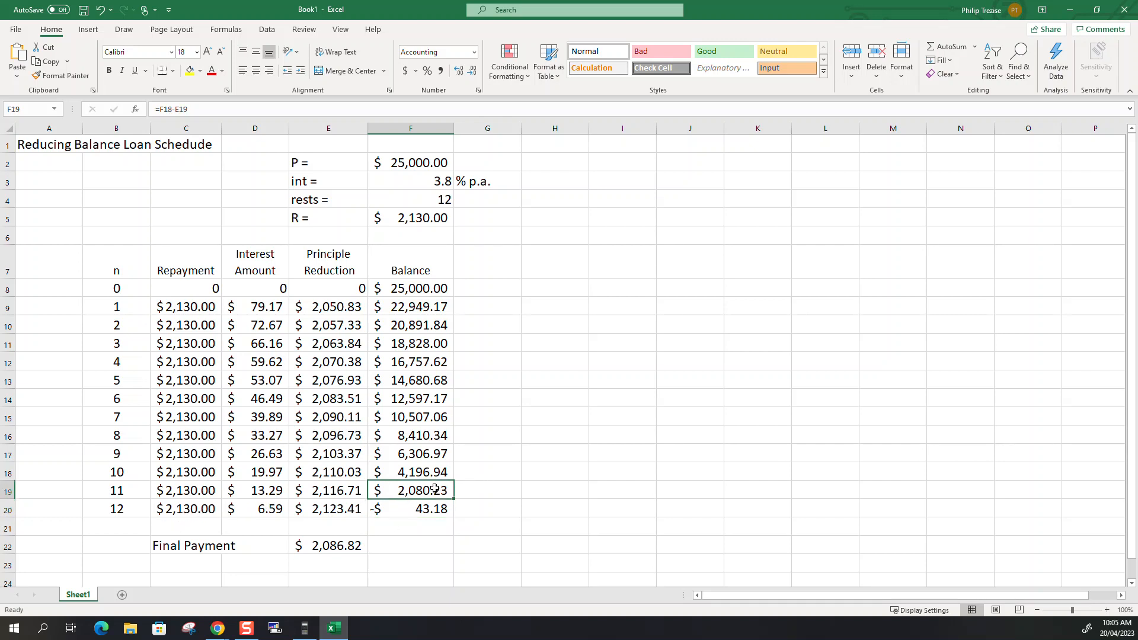
pyautogui.click(270, 506)
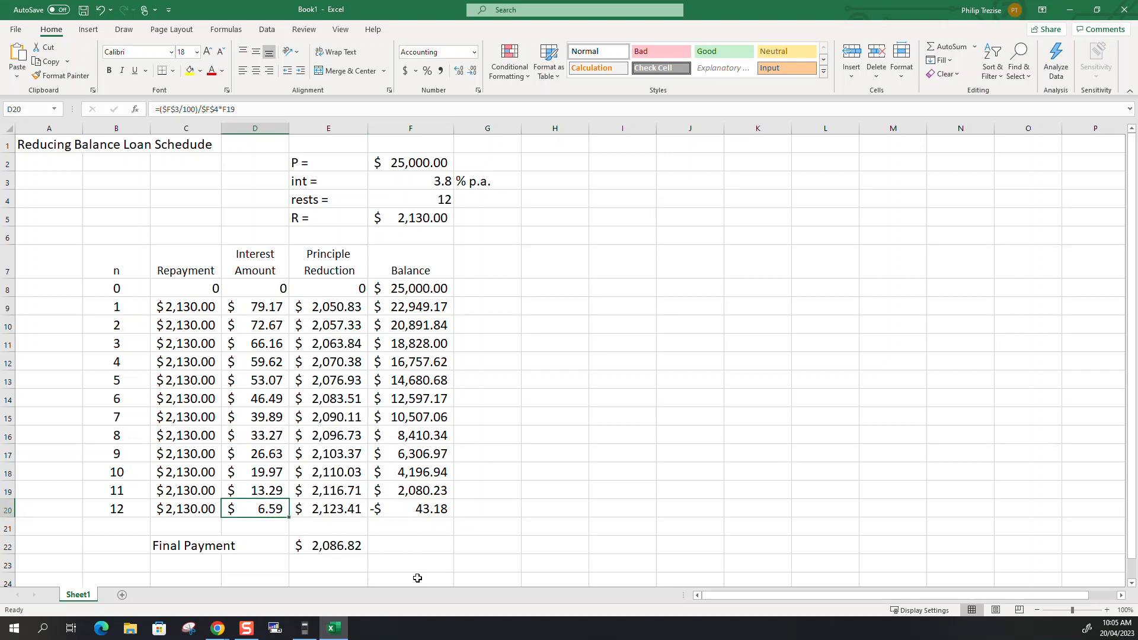
# Delete the final payment formula in E22 and its label in C22.
pyautogui.click(346, 546)
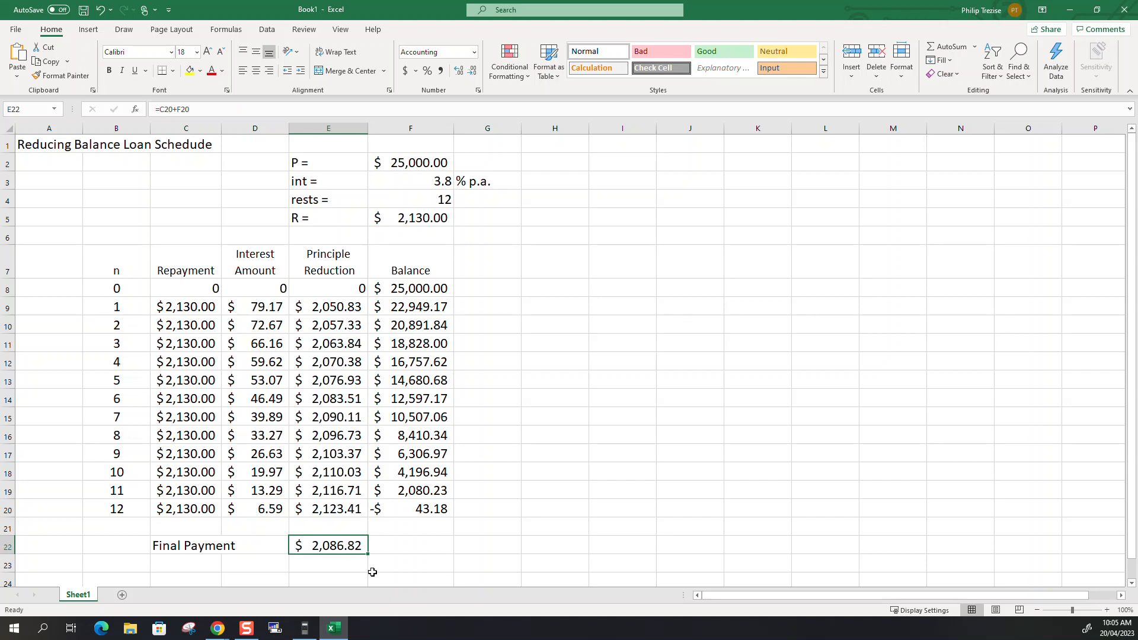
pyautogui.press('Delete')
pyautogui.press('Left')
pyautogui.press('Left')
pyautogui.press('Delete')
# Replace the period 12 repayment in C20 with the previous balance plus the period's interest, =F19+D20.
pyautogui.press('Up')
pyautogui.press('Up')
pyautogui.press('Delete')
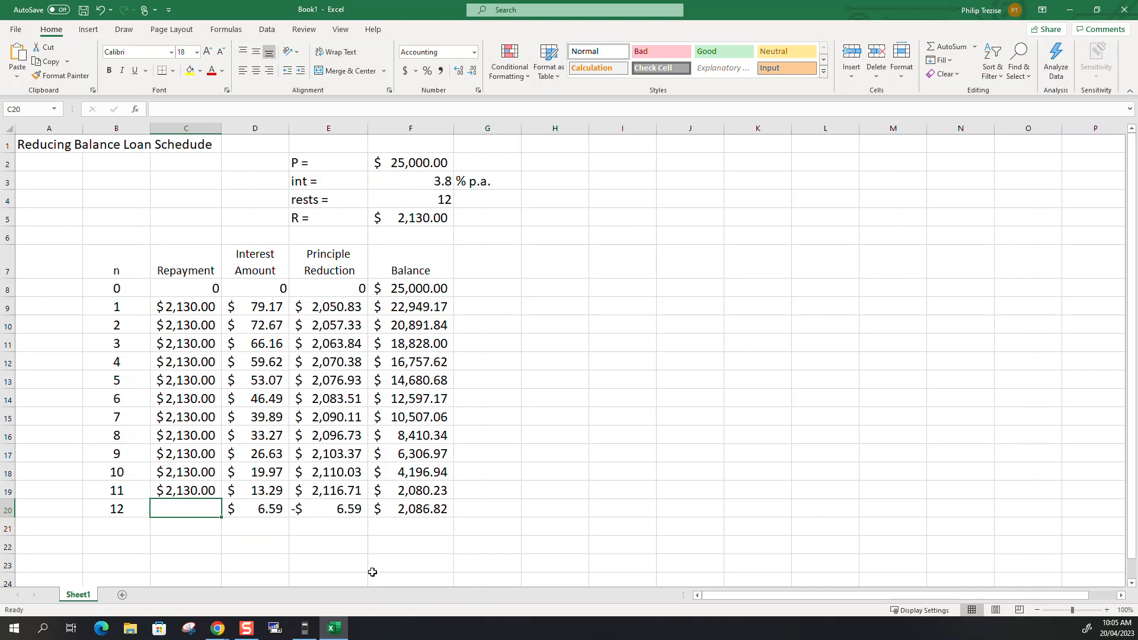
pyautogui.write('=')
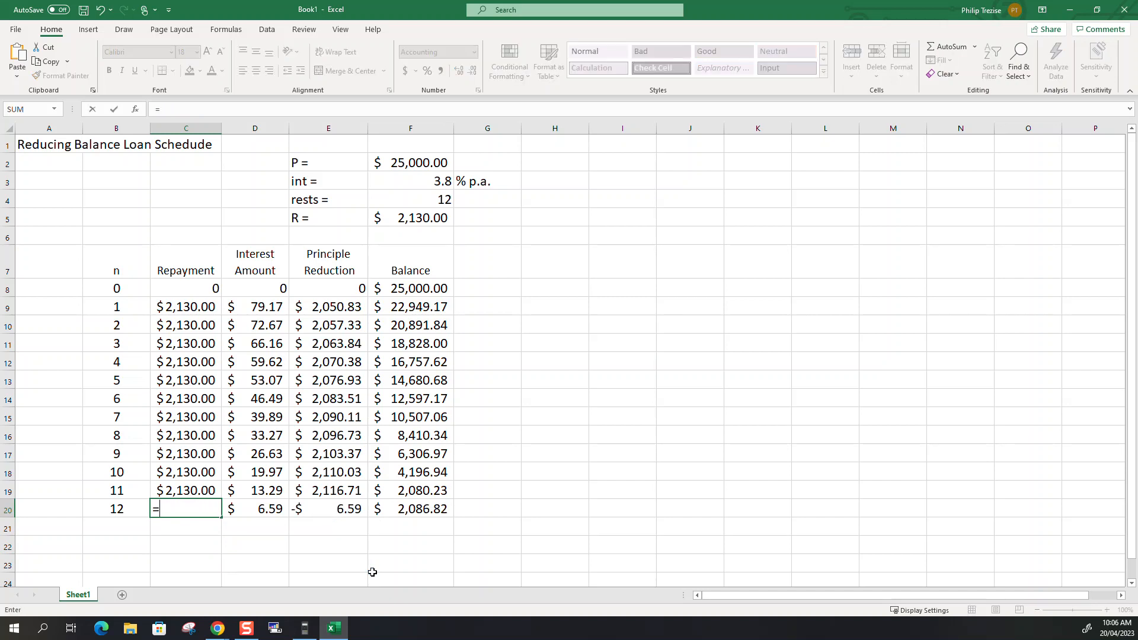
pyautogui.click(429, 489)
pyautogui.write('+')
pyautogui.click(264, 510)
pyautogui.press('Return')
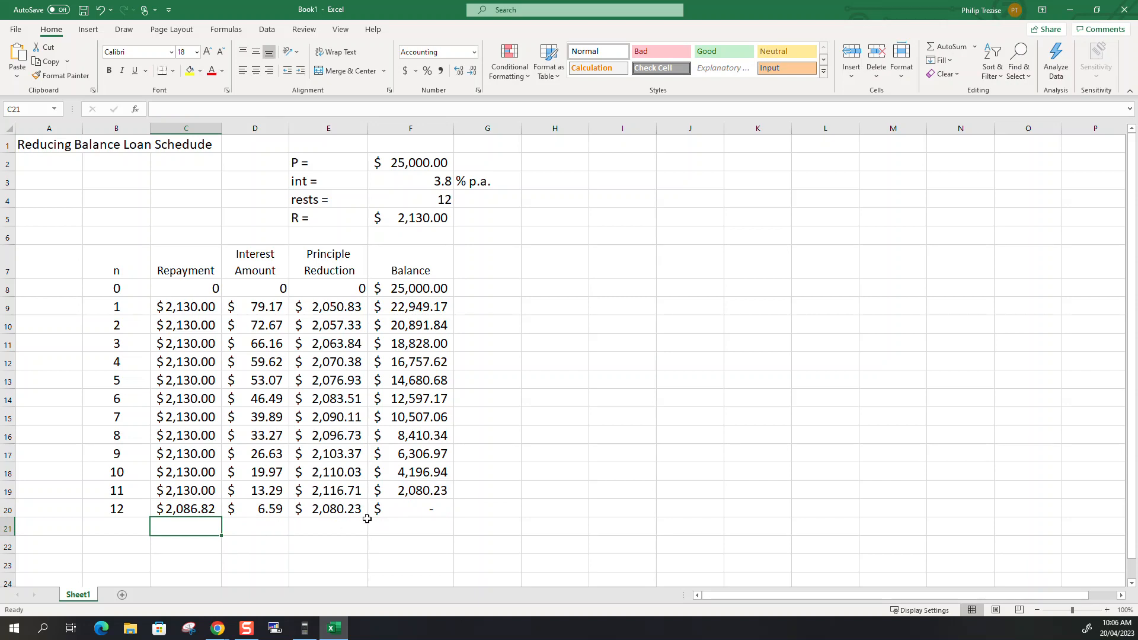